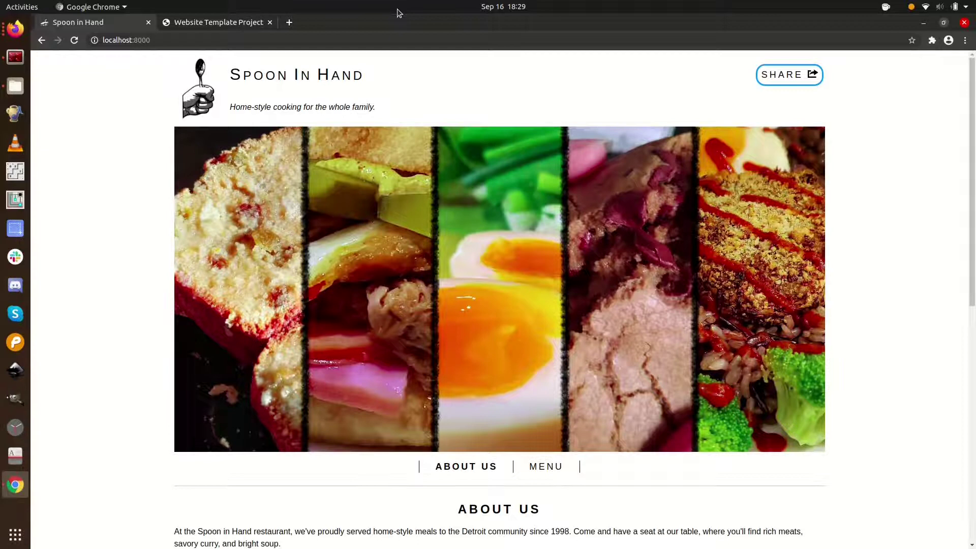
Step: Open the Website spec form Google doc from Getting Started and place it beside the Gmail draft
left_click(200, 23)
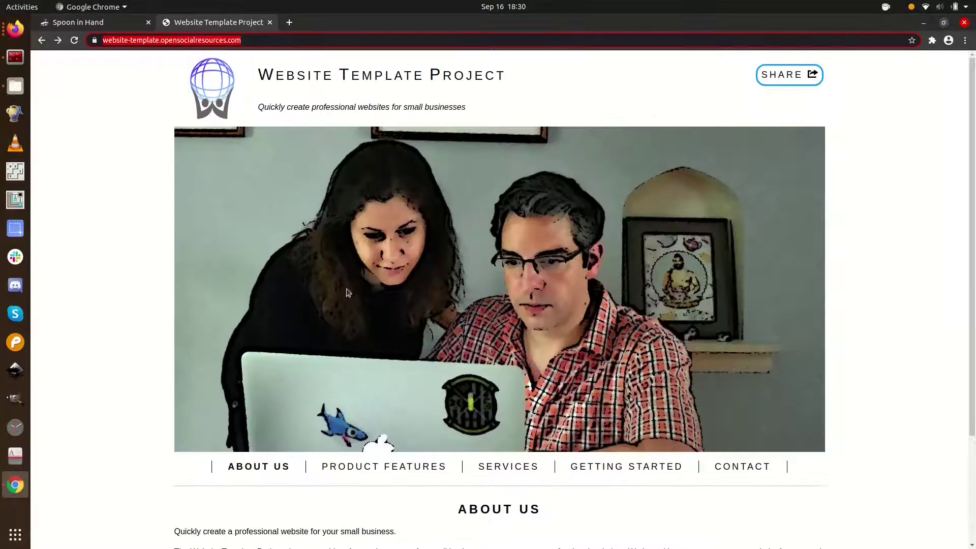
left_click(606, 471)
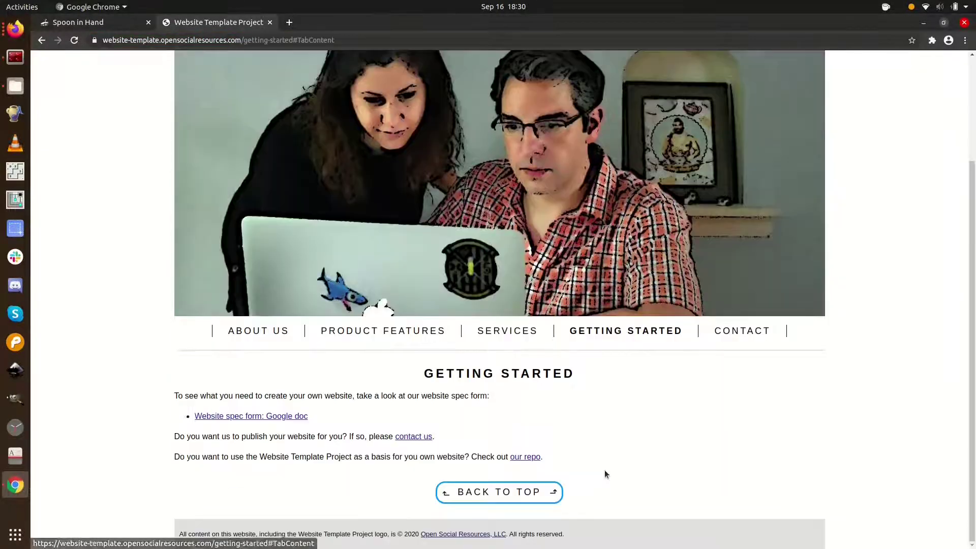
left_click(251, 417)
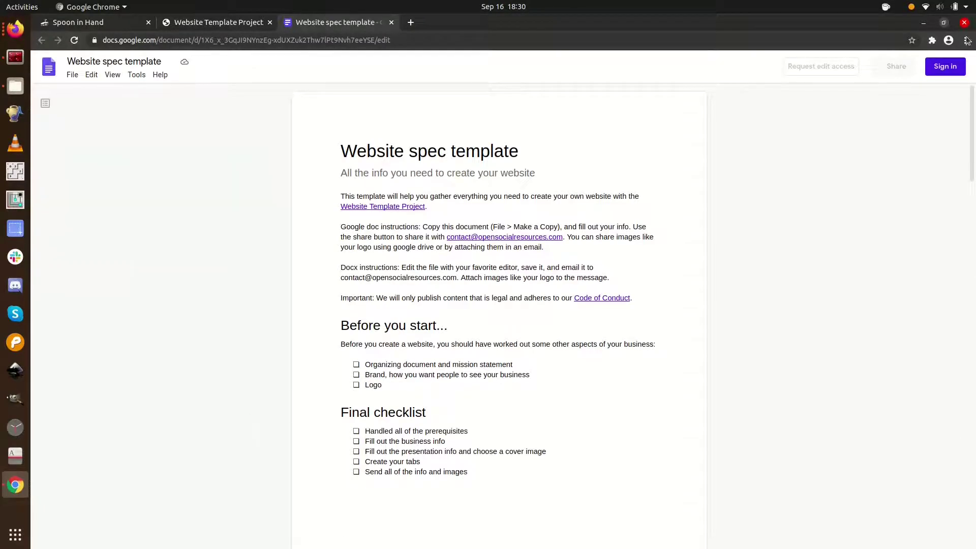
left_click(942, 23)
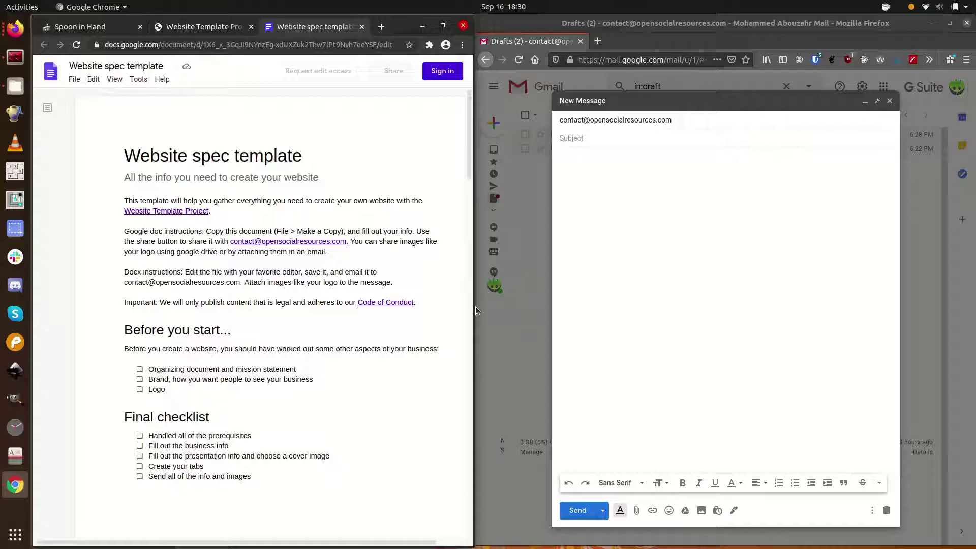
Step: Scroll the spec template down to the Business information section
scroll(435, 367, "down", 10)
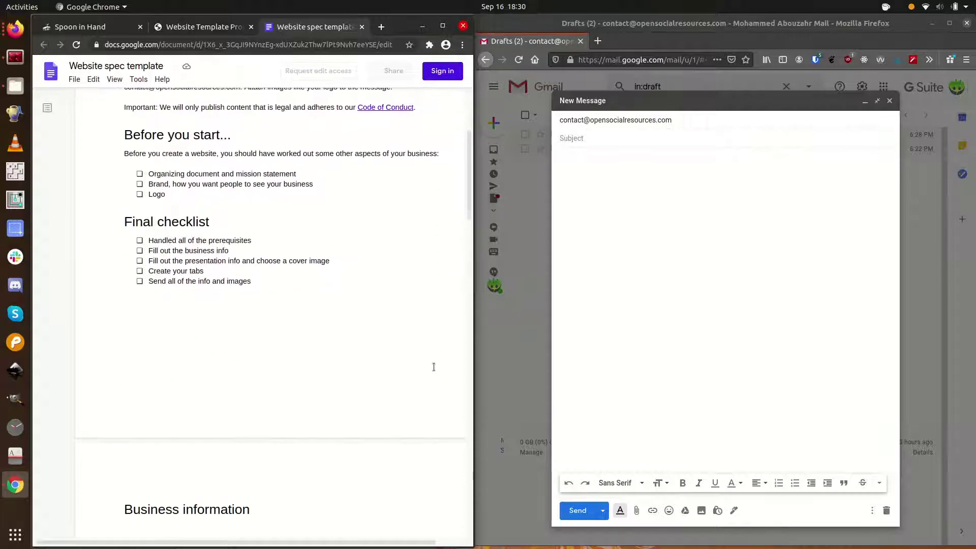
scroll(435, 367, "down", 3)
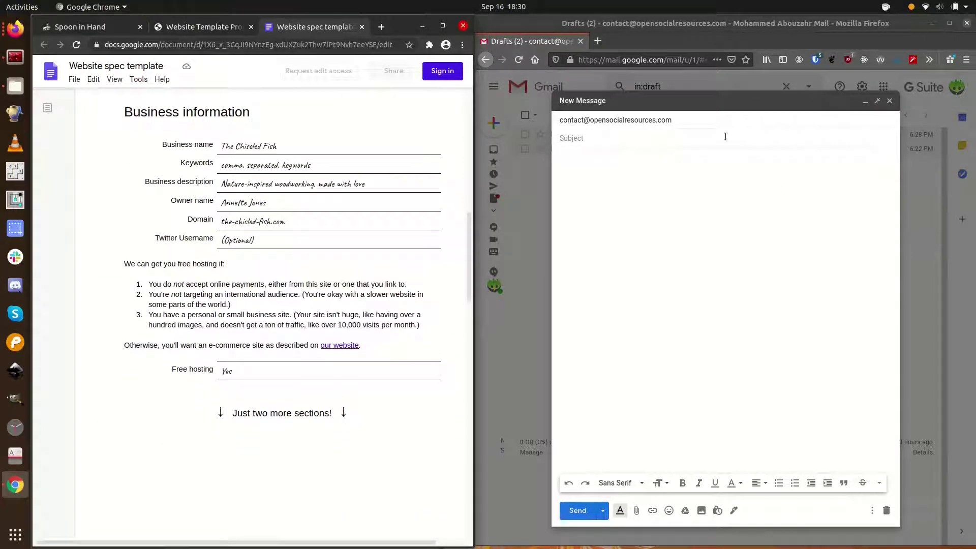
Step: Give the draft the subject 'Website spec: Spoon in Hand'
left_click(707, 185)
type("We")
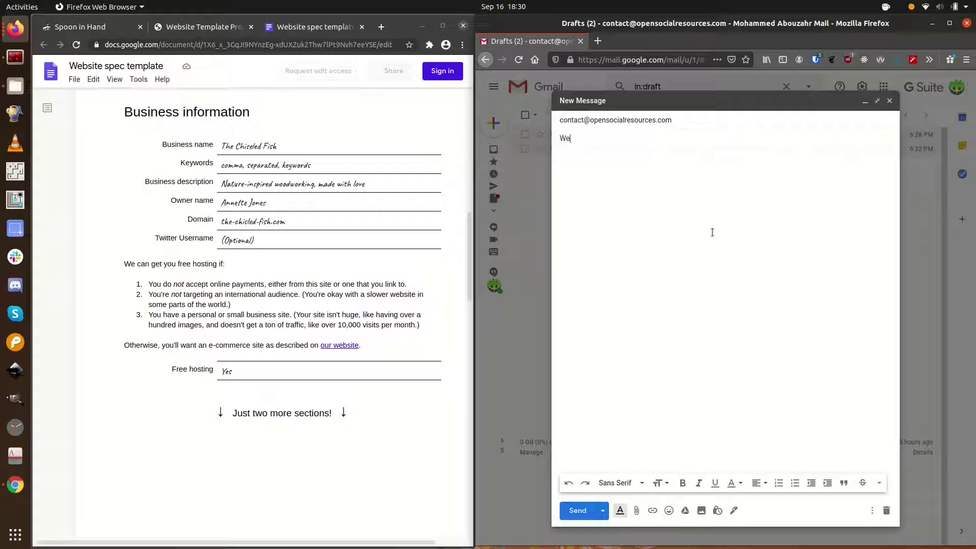
type("bsite spec: Spoon in Hand")
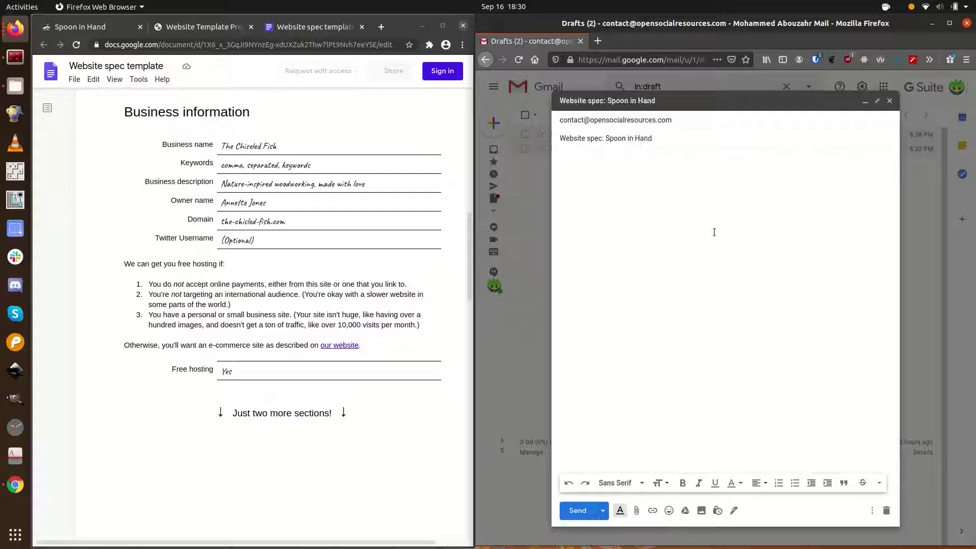
key("Tab")
Step: Write the business name, keywords, 'Home-style cooking for the whole family' description and owner's name lines
type("Business name: ")
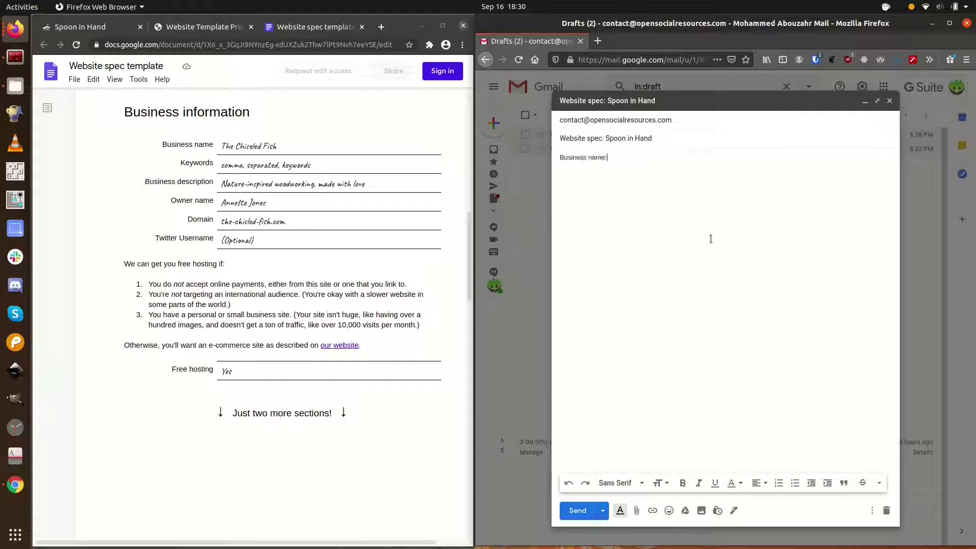
type("Spoon in")
type(" Hand ")
type("Keywords: ")
type("restaurant, home-c")
type("ooking")
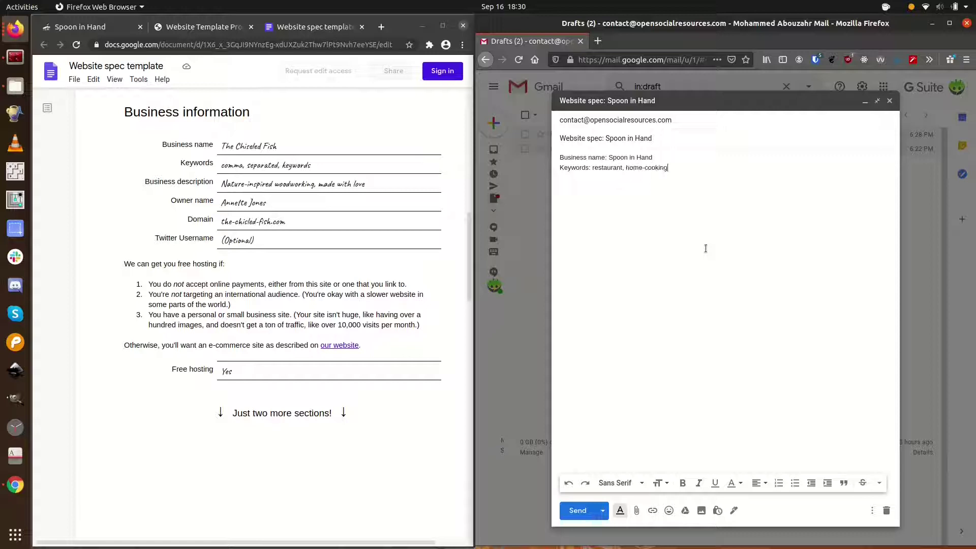
type(", family-friendly, vegan, gluten-free, nut-free")
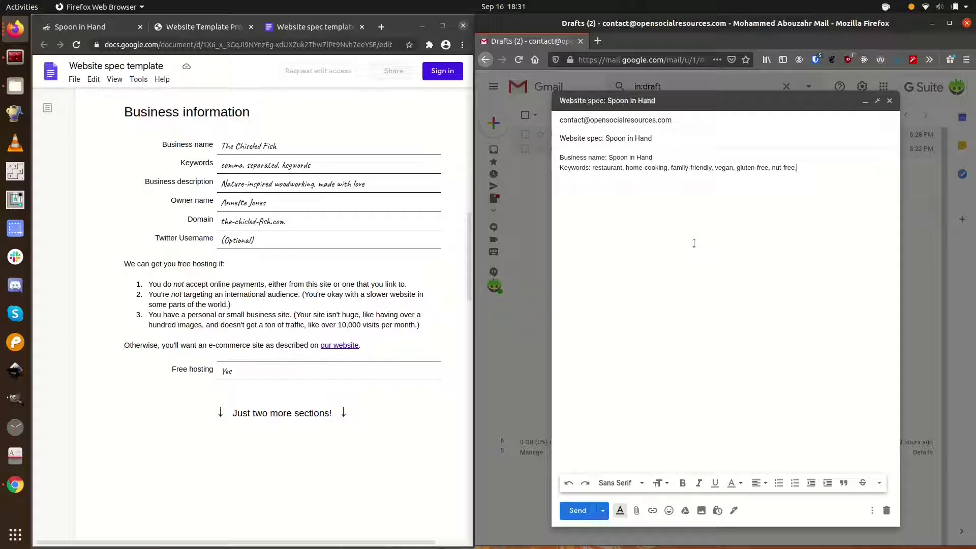
type(", soy-free")
key("Return")
type("Description: Ho")
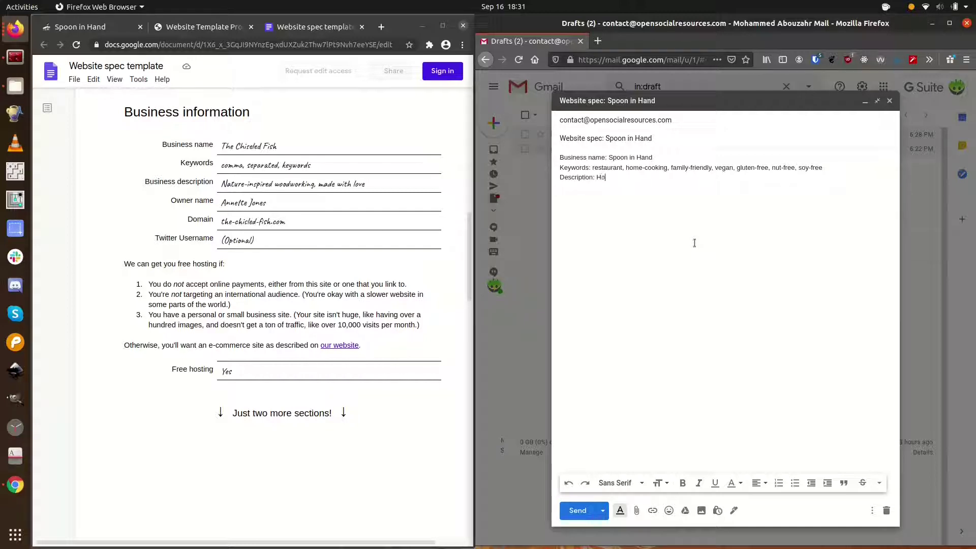
type("me-style cooking for the whole family")
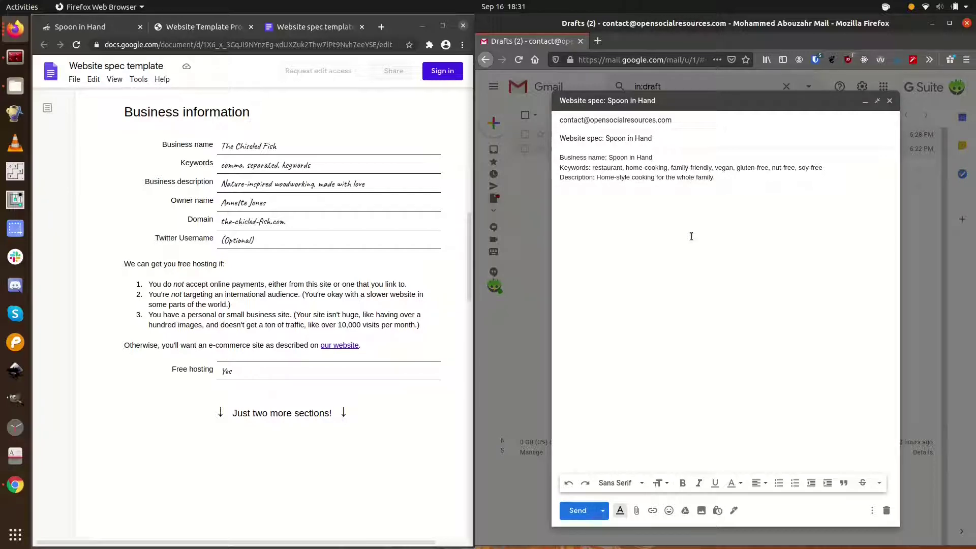
key("Return")
type("Owner: D")
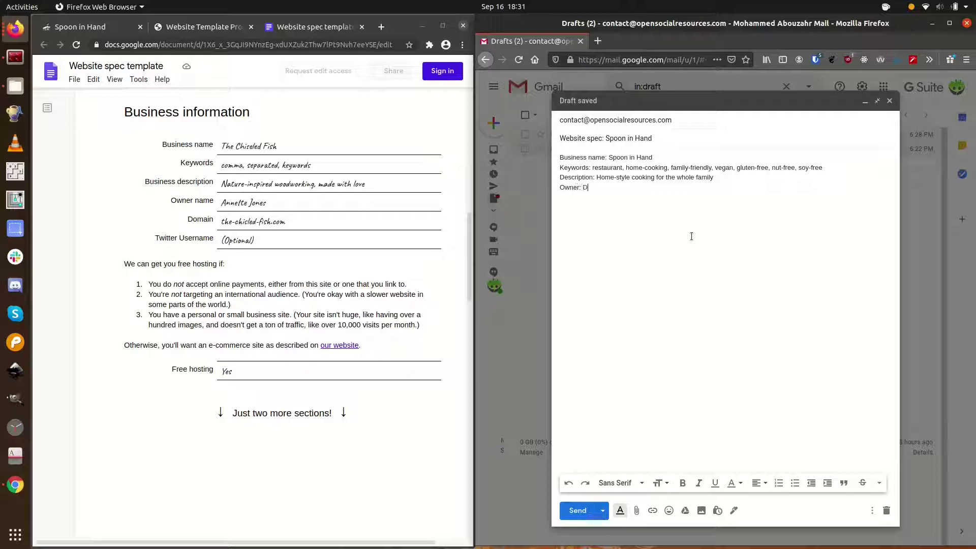
type("r. Momo")
key("Return")
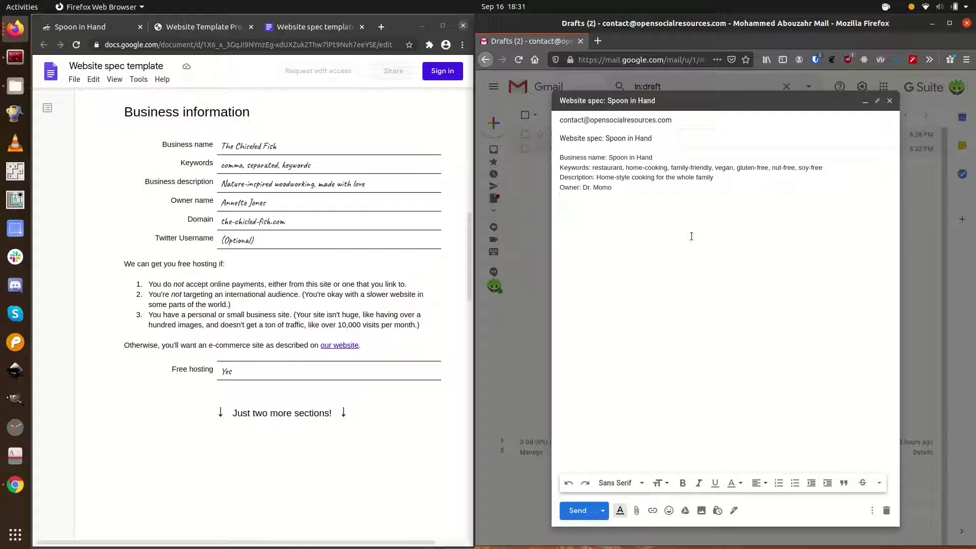
type("Domain: spoo")
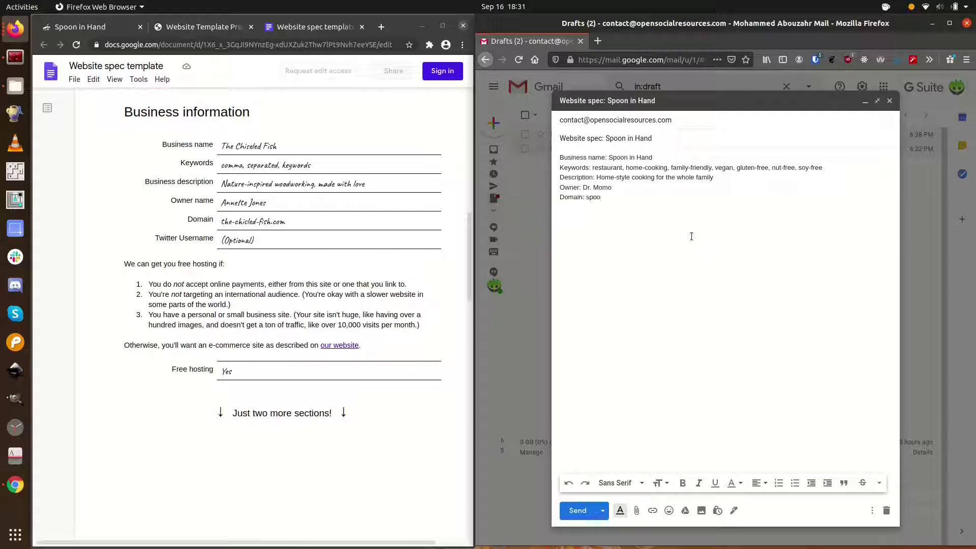
type("n-in-hand.com  www")
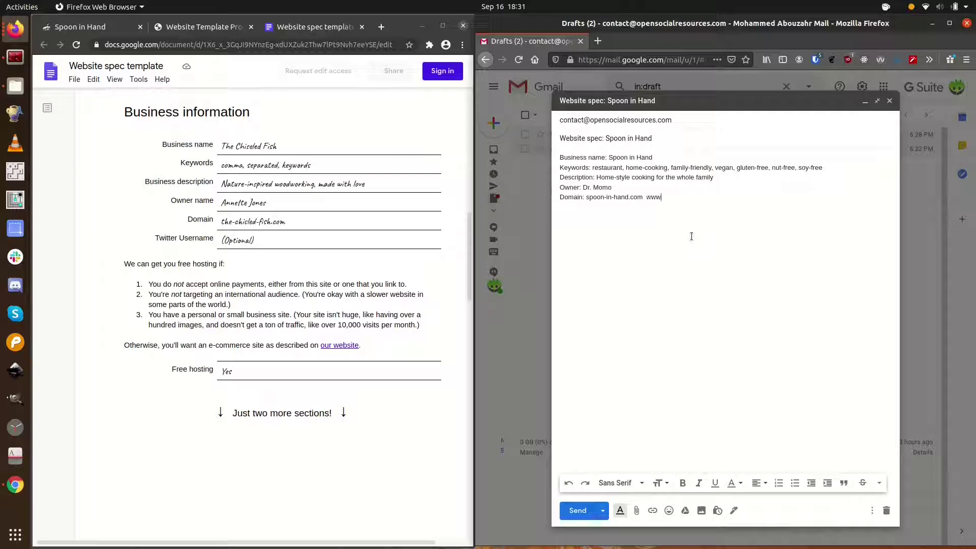
type(".spoon-in-ha")
type("nd.com")
key("Return")
type("Twitter: N/A")
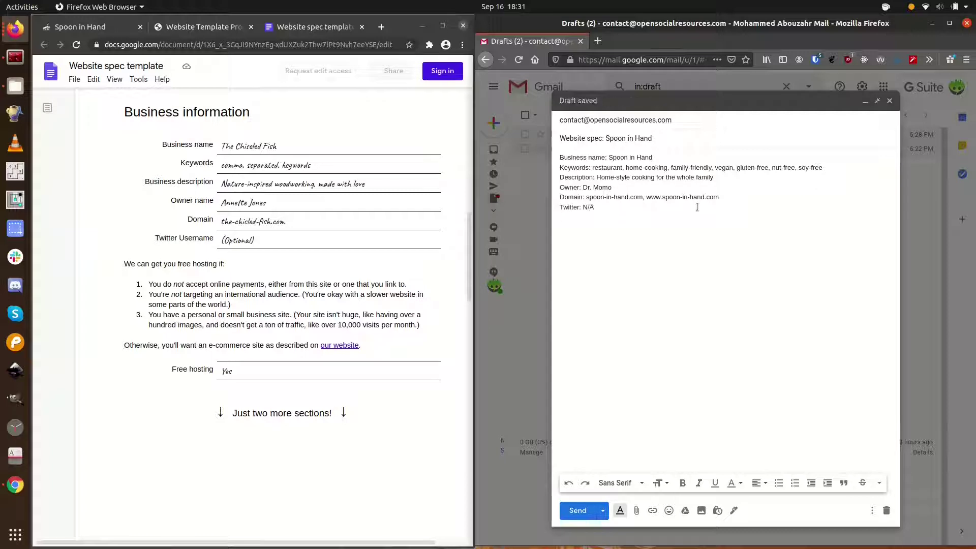
key("Return")
type("Free hosting: yes")
key("Return")
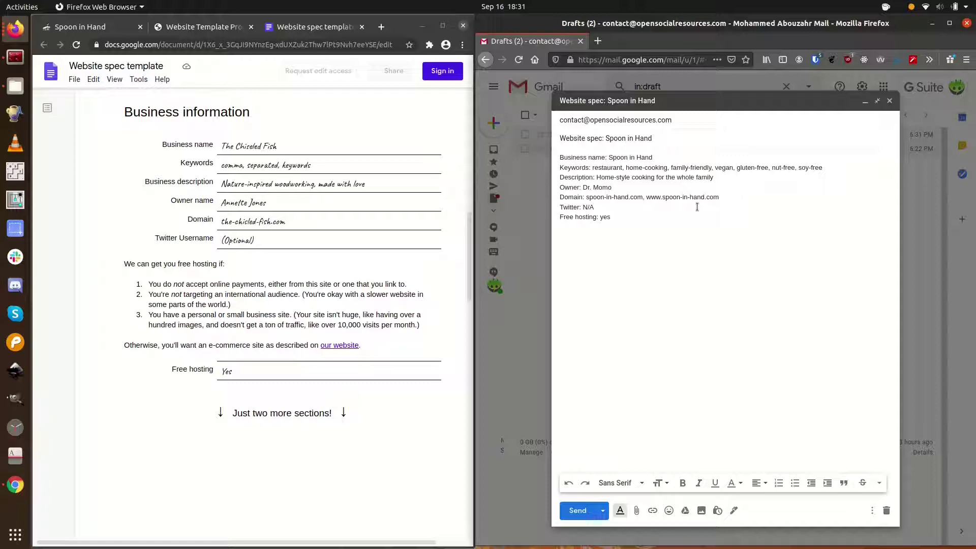
Step: Add 'Logo: logo.png (attached)' below Free hosting, then start a 'Primary theme color:' line
scroll(325, 312, "down", 8)
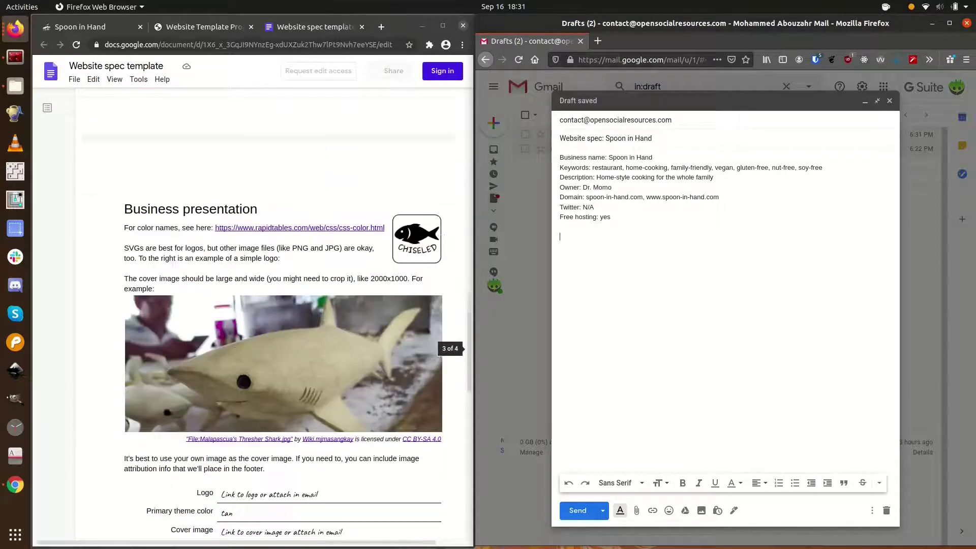
scroll(321, 315, "down", 3)
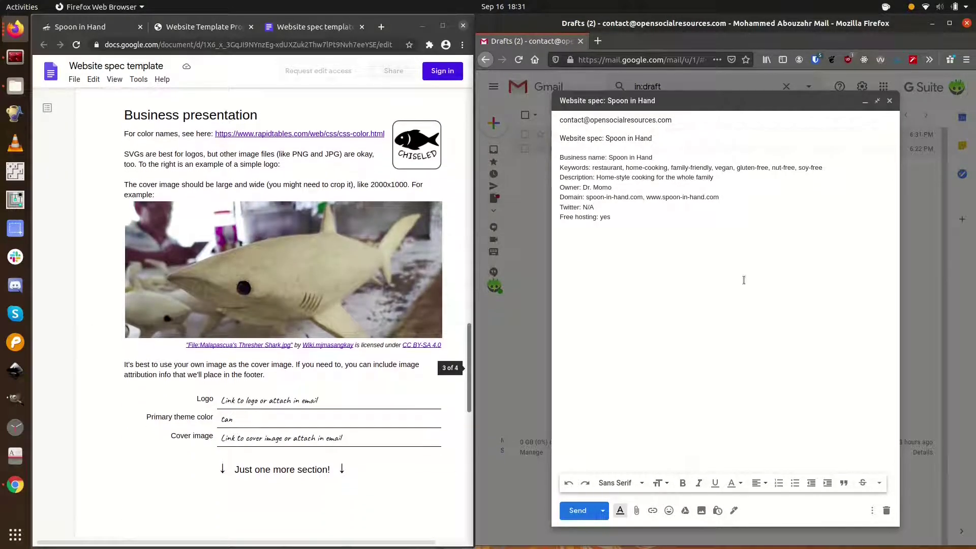
left_click(743, 280)
type("Logo: logo.png (attached)")
key("Return")
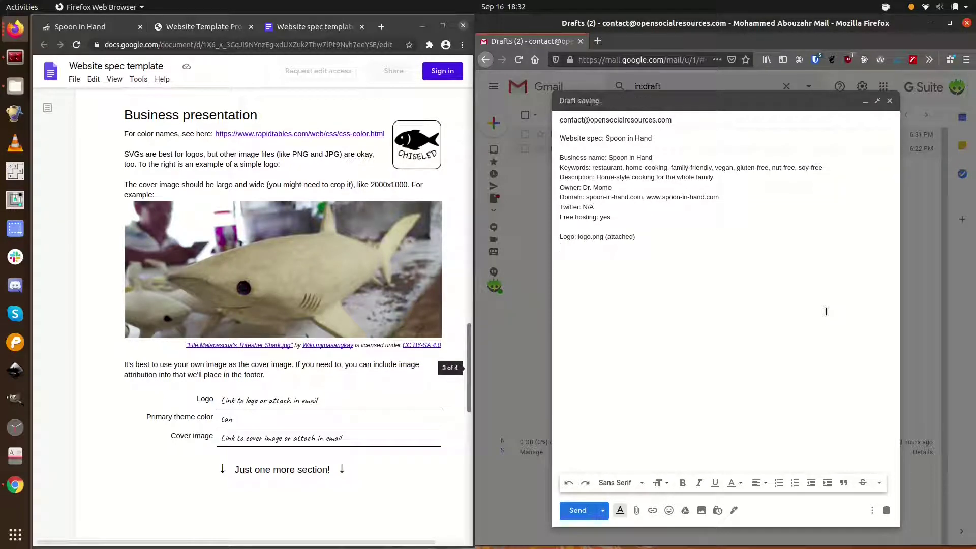
type("Primary theme color:")
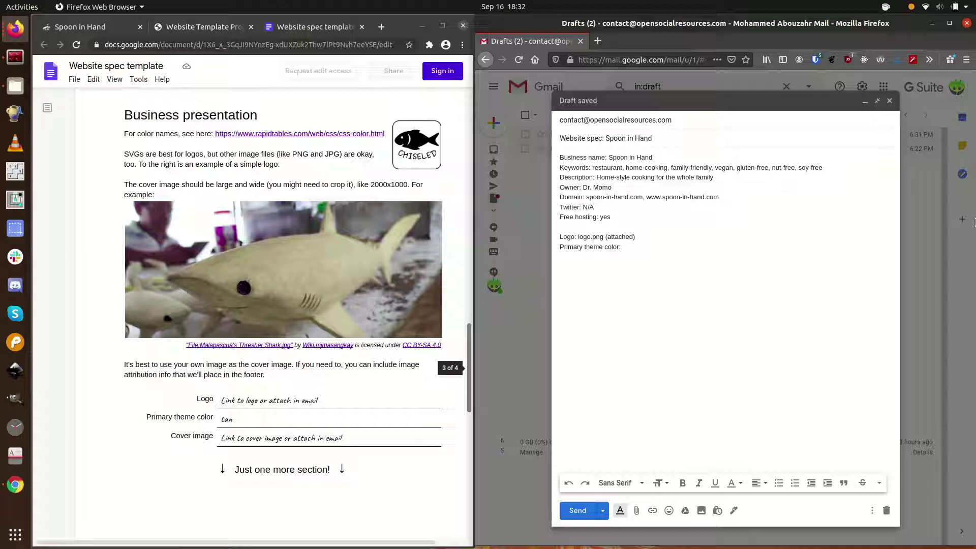
Step: Paste deepskyblue #00BFFF rgb(0,191,255) from RapidTables' CSS colour list after 'Primary theme color:'
left_click(243, 135)
left_click(251, 149)
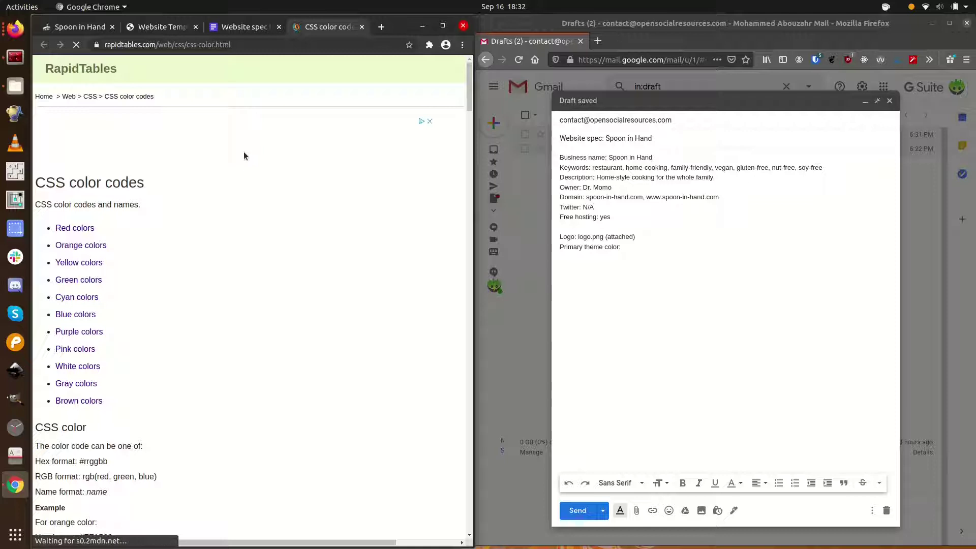
left_click(76, 315)
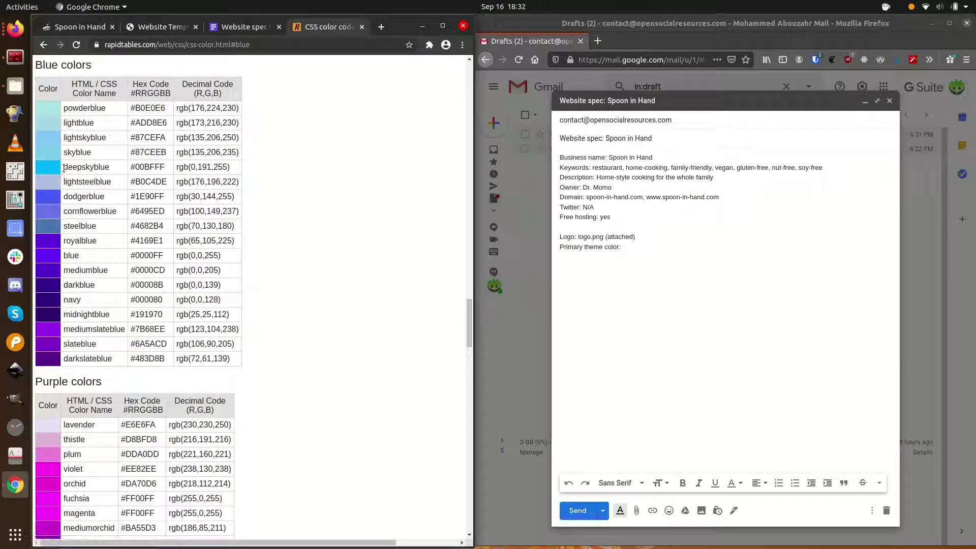
left_click_drag(63, 167, 236, 168)
key("ctrl+c")
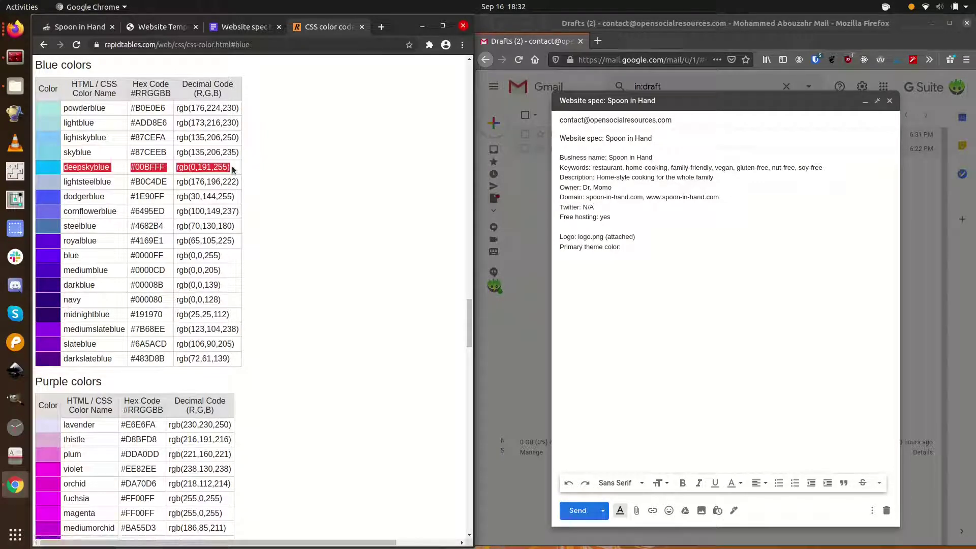
left_click(650, 247)
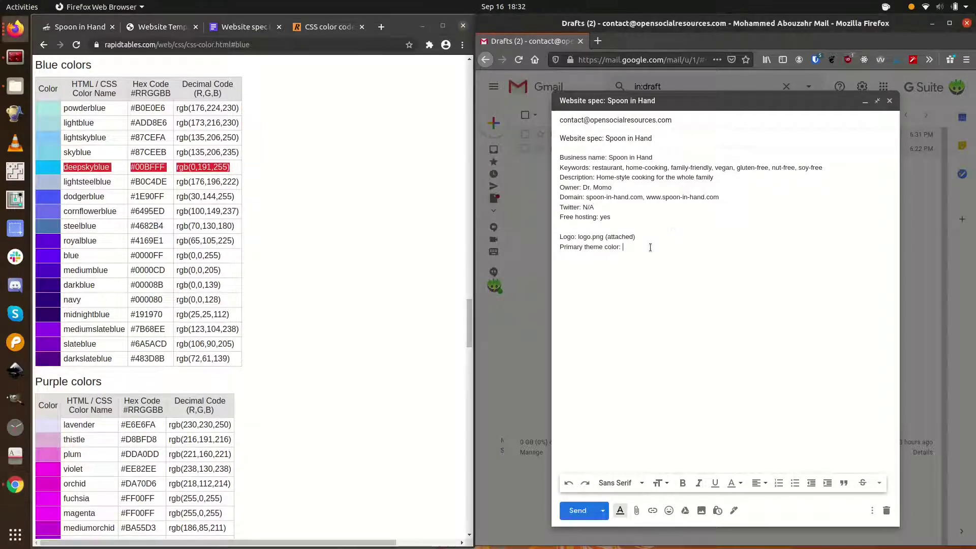
key("ctrl+v")
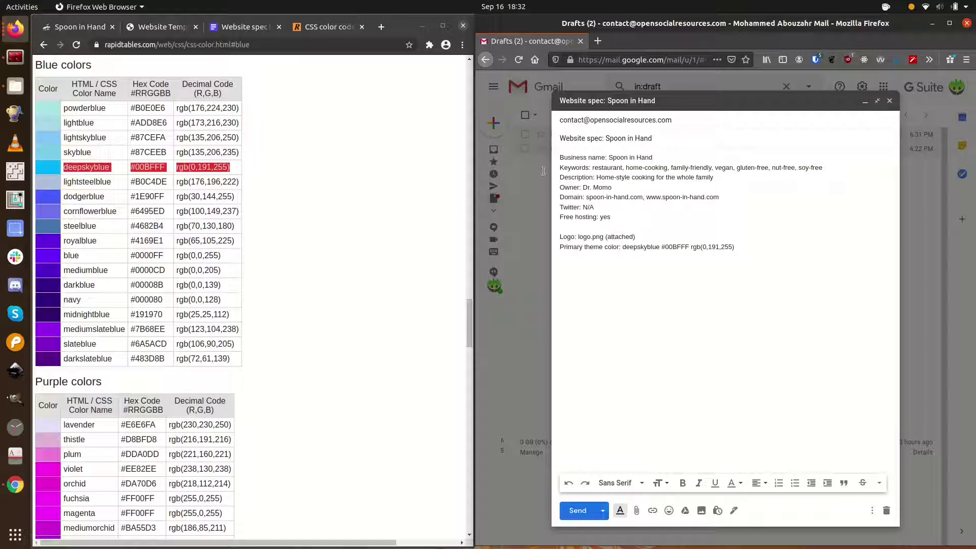
Step: Add the line 'Cover image: main_image.jpg (attached)' below the theme colour
left_click(240, 28)
left_click(755, 246)
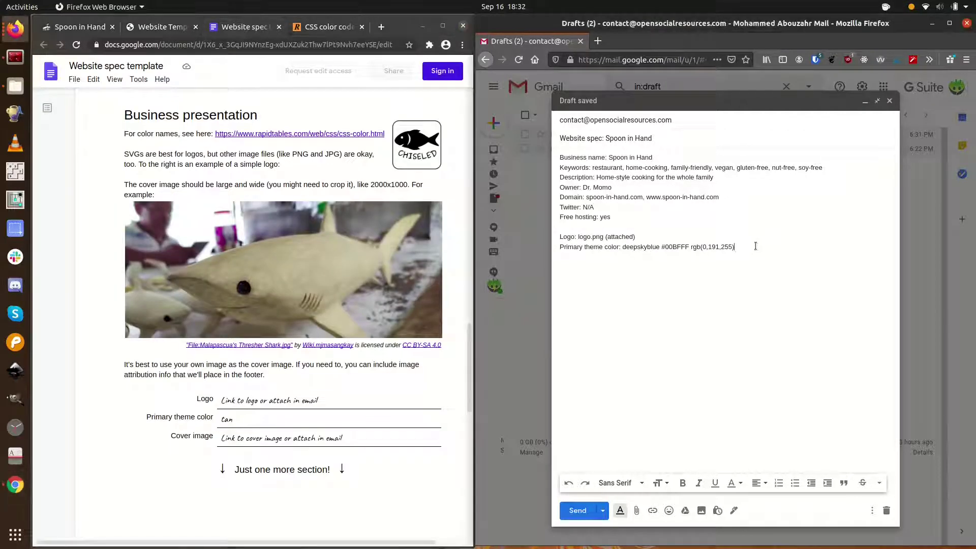
type("Cov")
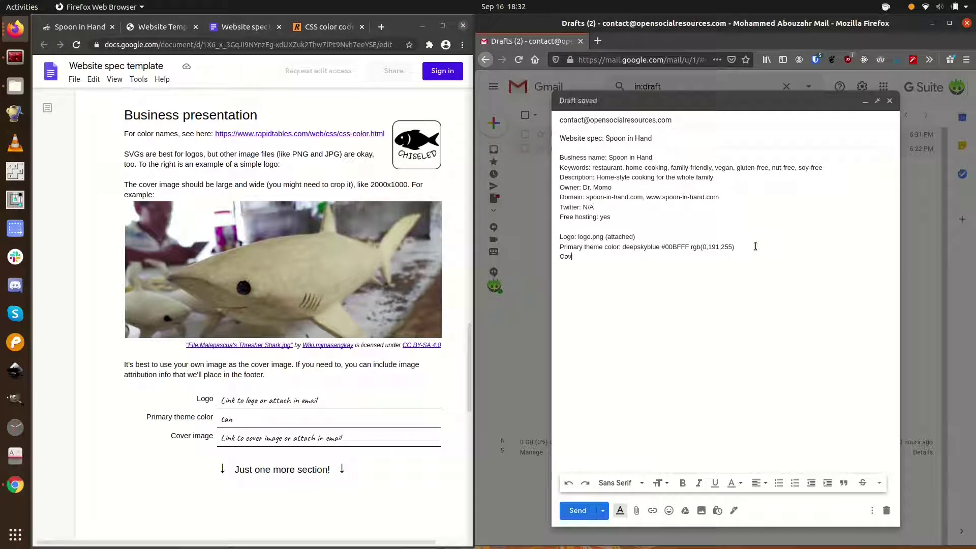
type("er image: main_image.jpg")
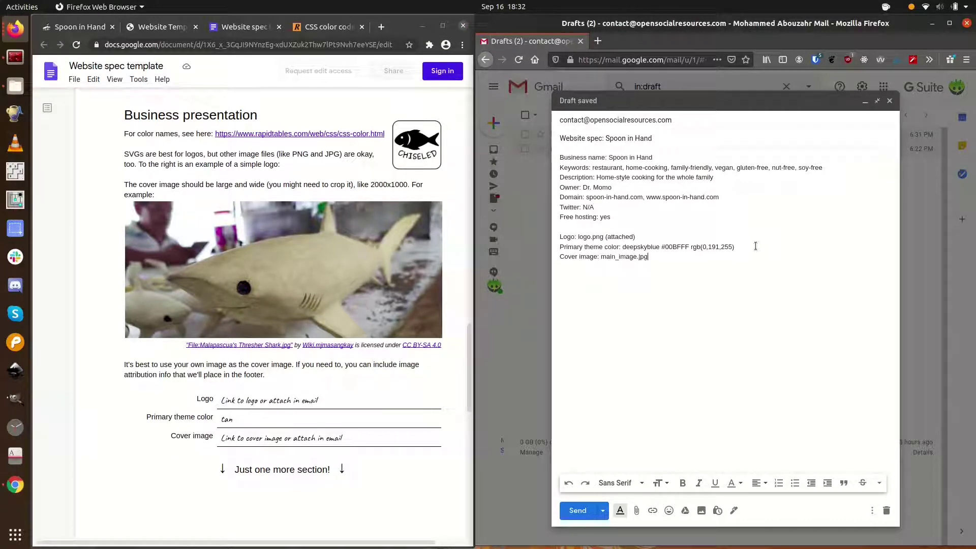
type(" (attached)")
scroll(353, 244, "down", 7)
scroll(353, 244, "down", 5)
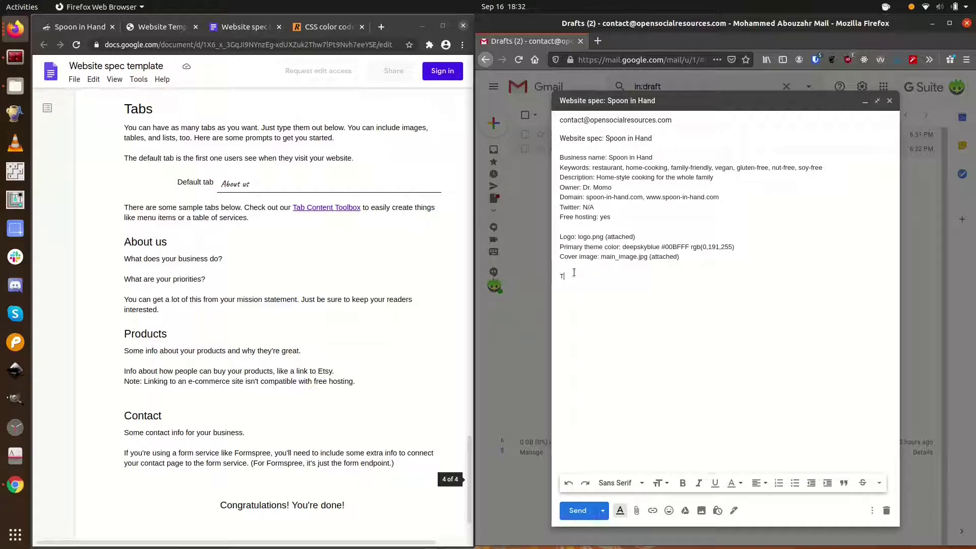
Step: Start the Tabs list with an underlined About Us heading, its description, and the phone number
type("abs")
key("Return")
key("Return")
key("ctrl+u")
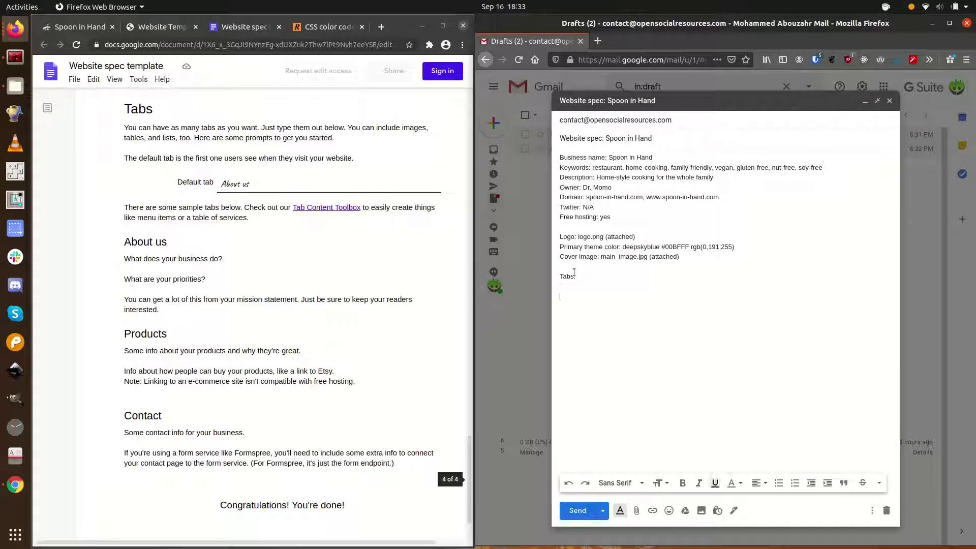
type("About Us")
key("ctrl+u")
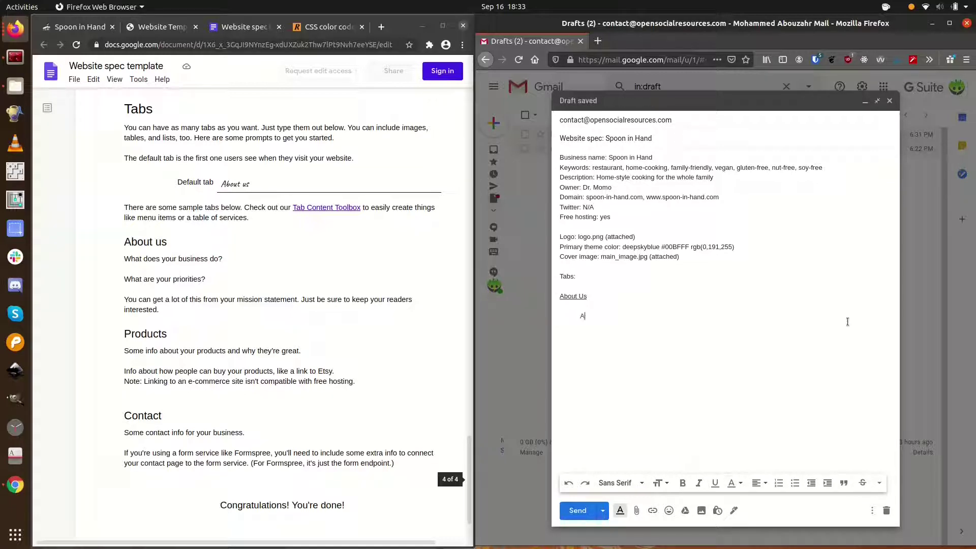
type("t the Spoon in Hand restaurant, we've proudly served home-style meals to the Detroit com")
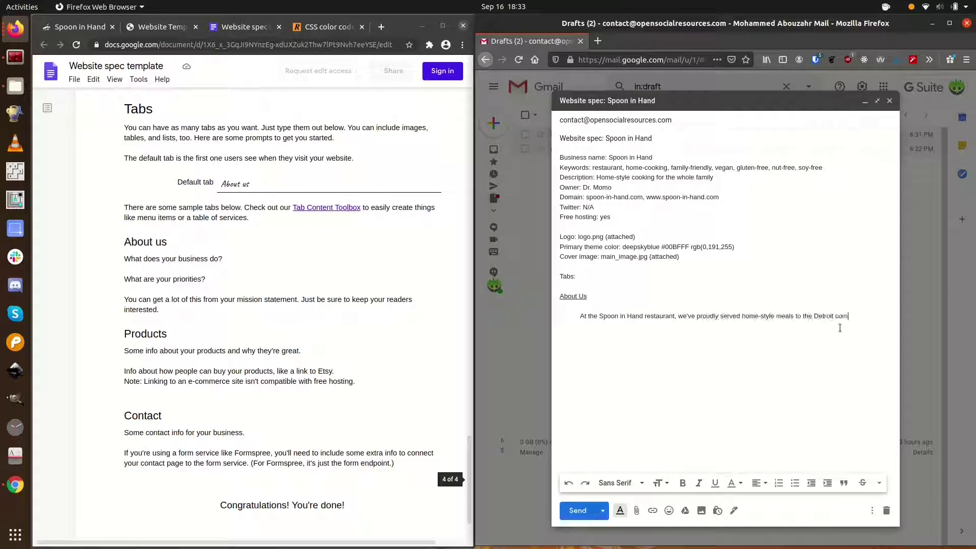
type("munity since 1998. Come and have a seat at our table, where you'l")
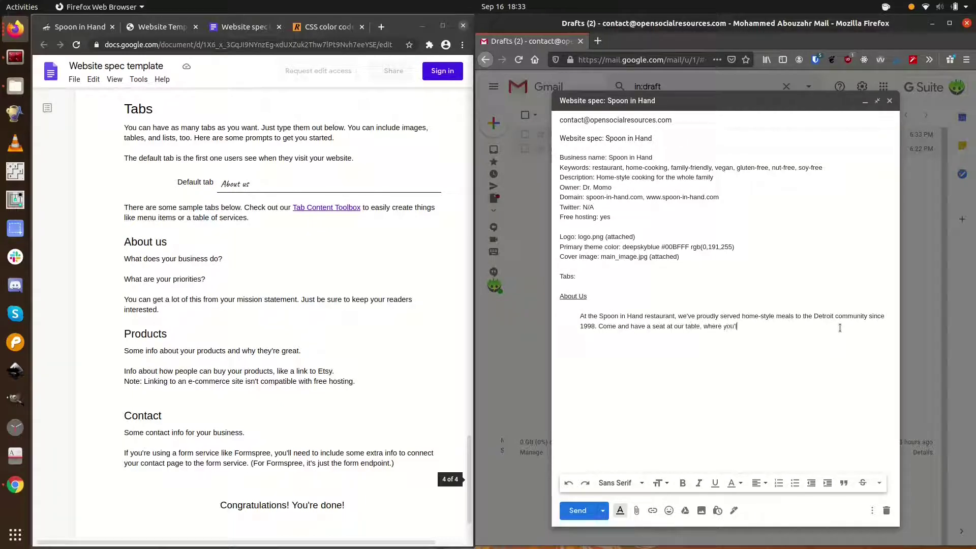
type("l find rich meats, savory curry, and bright soup.")
key("ctrl+u")
type("Phone")
Step: Add the opening hours as a non-underlined bulleted list starting Tuesday - Sunday
key("ctrl+u")
key("Return")
key("Return")
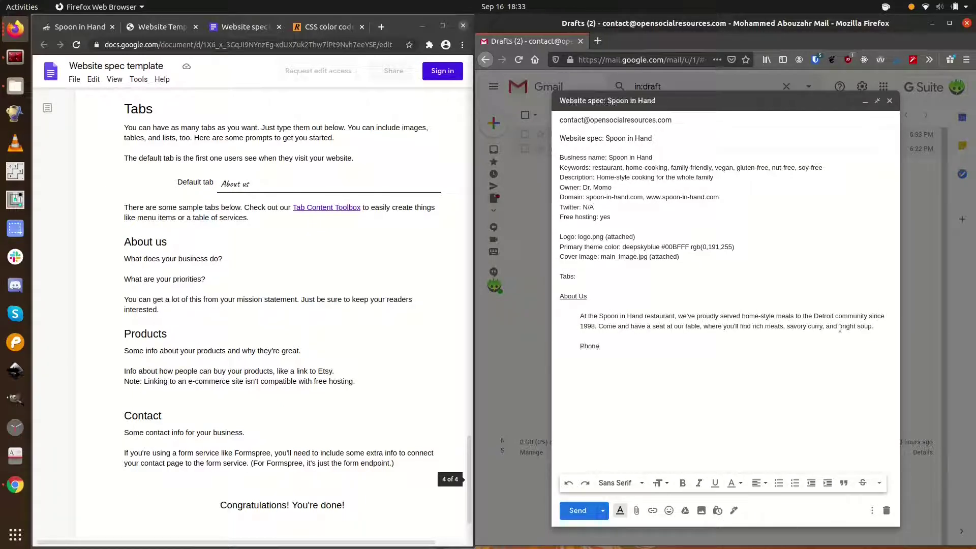
type("123-456-")
key("Return")
key("Return")
key("ctrl+shift+8")
type("Tuesday - Sunda")
key("shift+Home")
key("ctrl+u")
key("End")
type("unday: aa AM -")
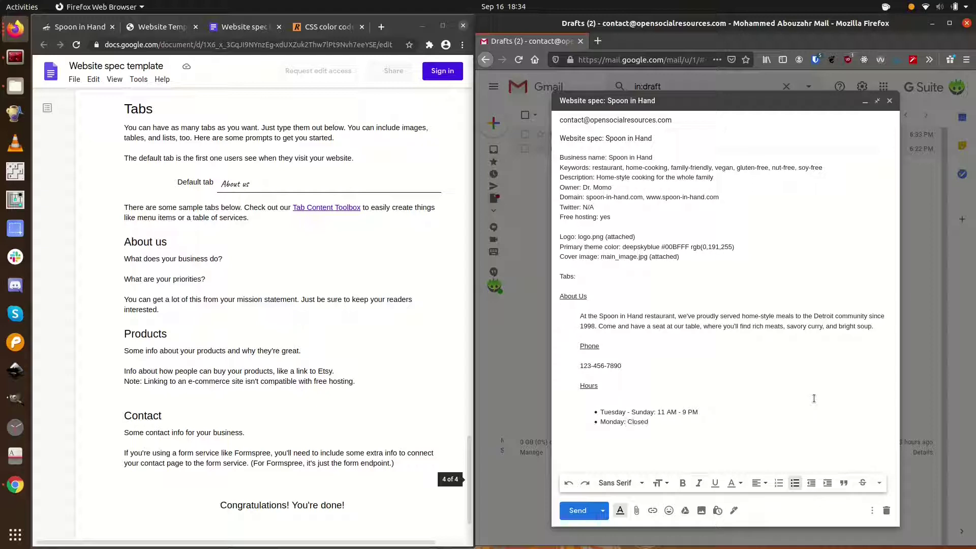
key("Return")
key("Return")
Step: Add an underlined Location heading with the restaurant address and '[Please include an interactive map]'
key("ctrl+u")
type("Location")
key("ctrl+u")
key("Return")
key("Return")
type("1234 Some St.")
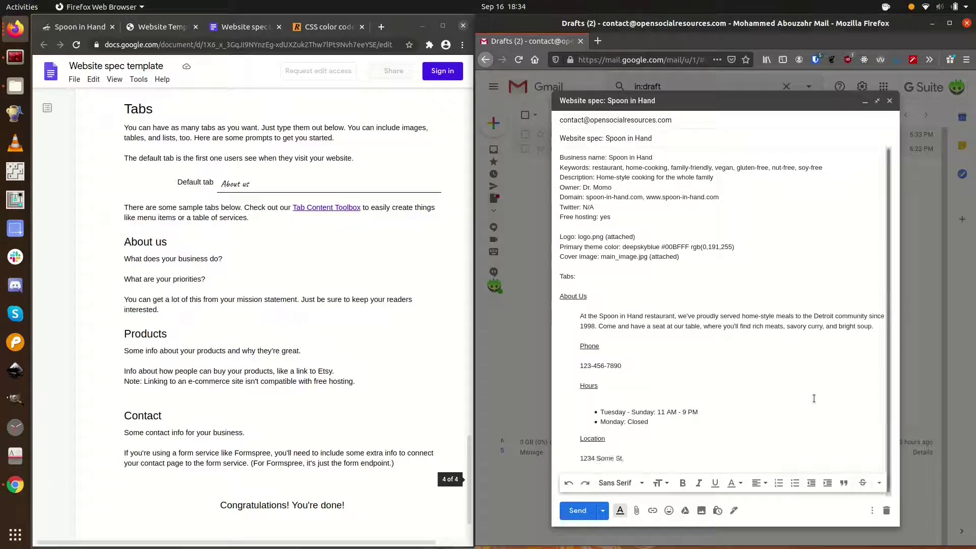
type(" Detroit, MI. 48201.")
key("Return")
type("[Please include an interactive map]")
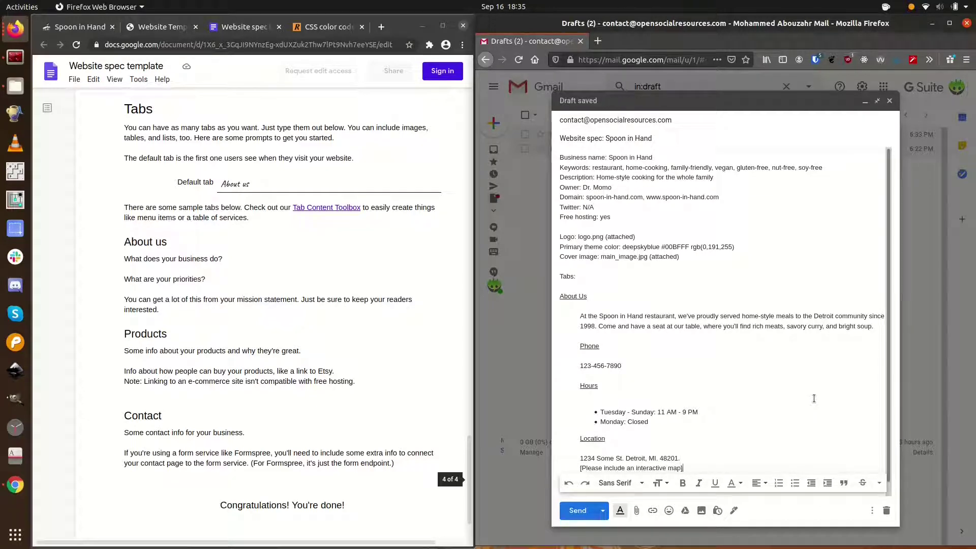
key("Return")
Step: Add an underlined Menu heading with an indented, non-underlined note about dietary restrictions
key("Return")
type("Menu")
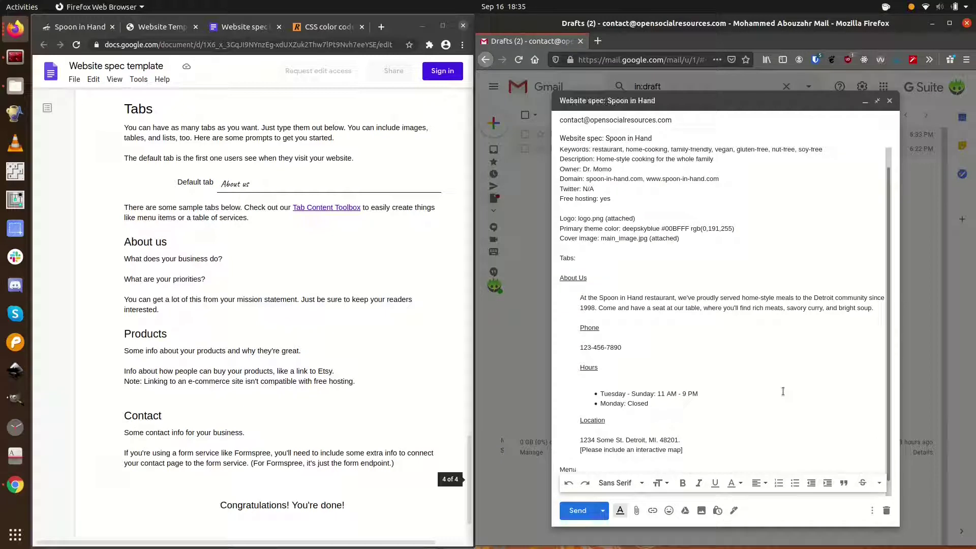
key("shift+Home")
key("ctrl+u")
key("End")
key("Return")
key("Return")
key("ctrl+bracketright")
type("Plea")
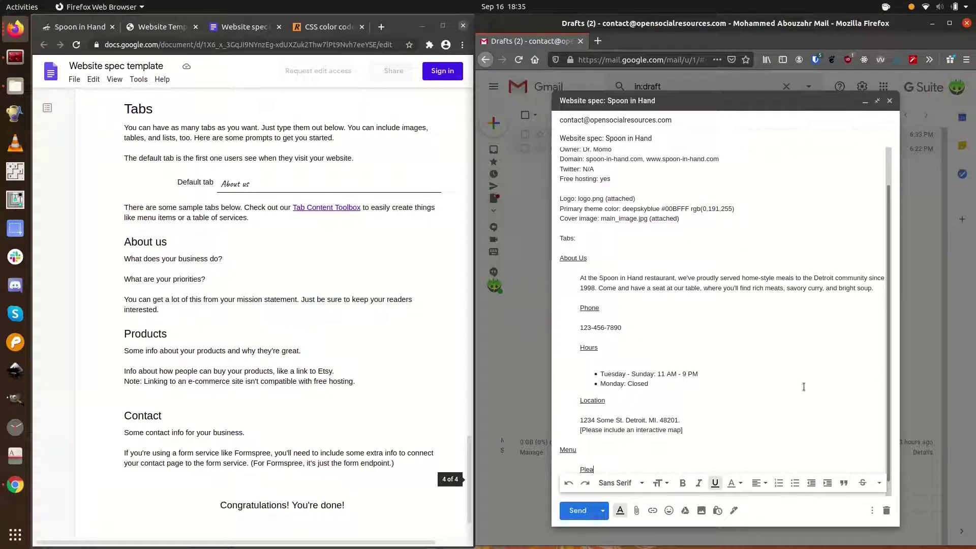
type("se")
key("shift+Home")
key("ctrl+u")
key("End")
key("ctrl+u")
type("let us know if you have any die")
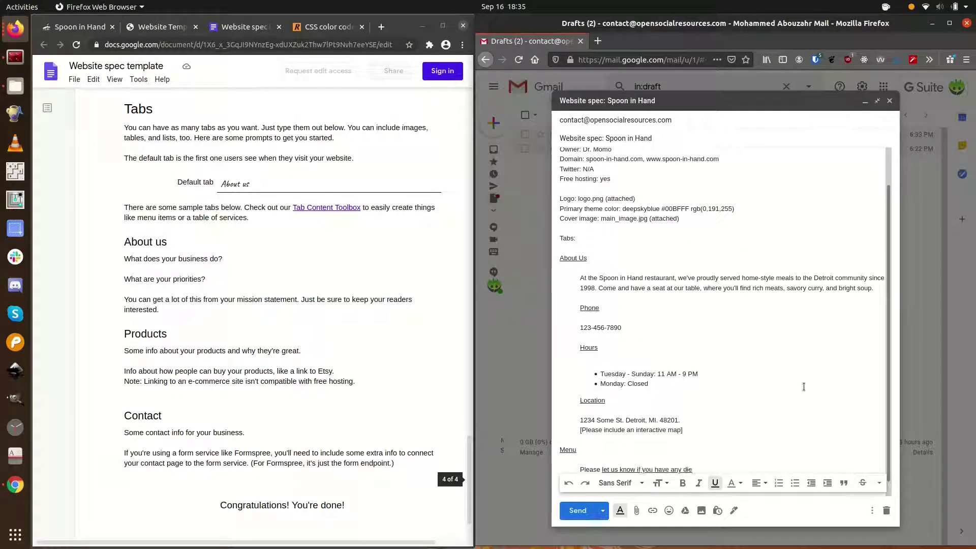
key("ctrl+shift+Left")
key("ctrl+shift+Left")
key("ctrl+shift+Left")
key("ctrl+shift+Left")
key("ctrl+shift+Left")
key("ctrl+shift+Left")
key("ctrl+shift+Left")
key("ctrl+shift+Left")
key("ctrl+u")
key("End")
type("tary restrictions.")
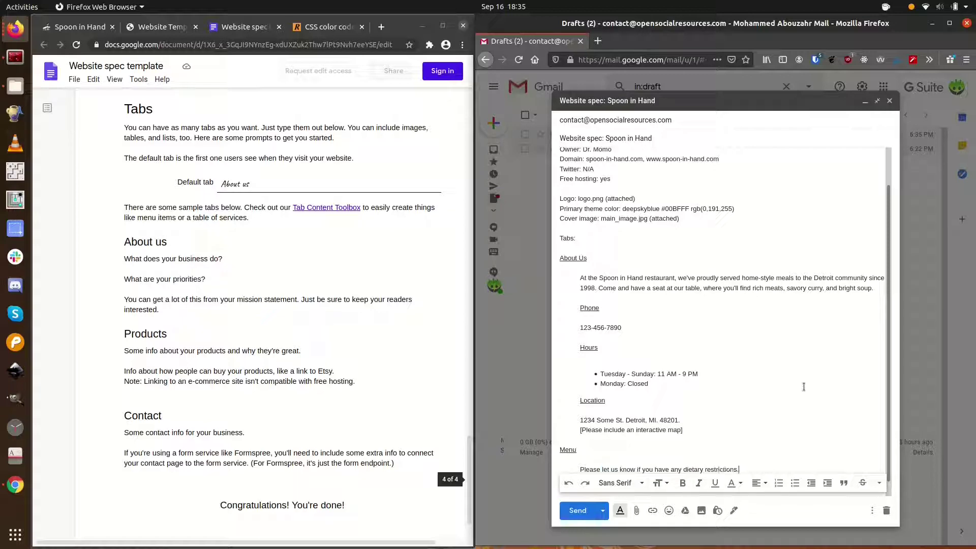
type(" Most of our meals can be made to accommodate vegan, gluten-f")
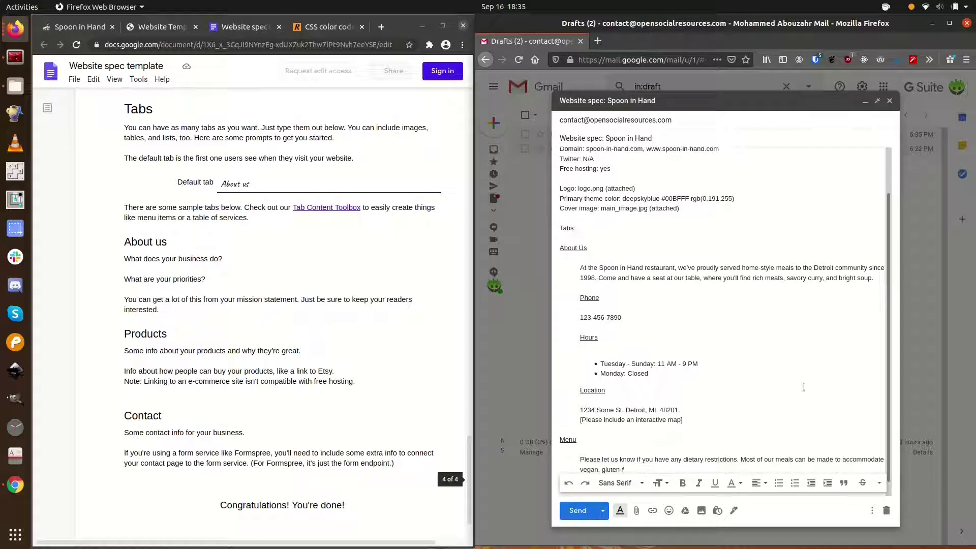
type("ree, nut-free, and soy-free diets.")
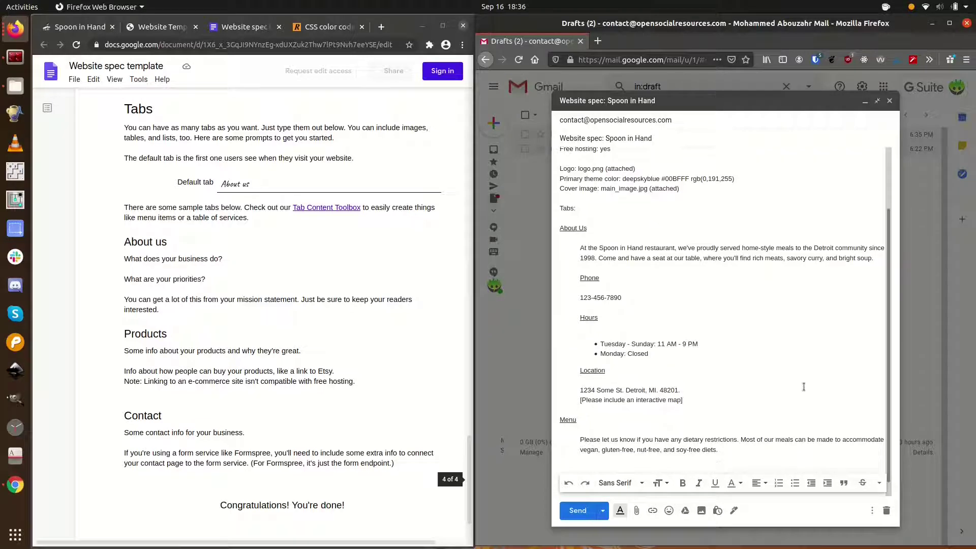
Step: Open the Tab content toolbox document and scroll to its Menu example table
left_click(328, 208)
left_click(329, 220)
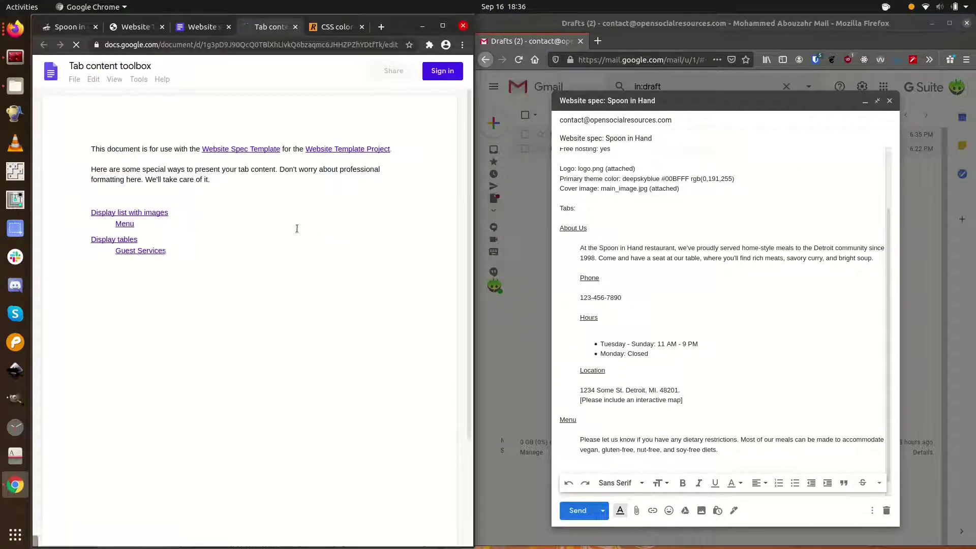
scroll(325, 244, "down", 10)
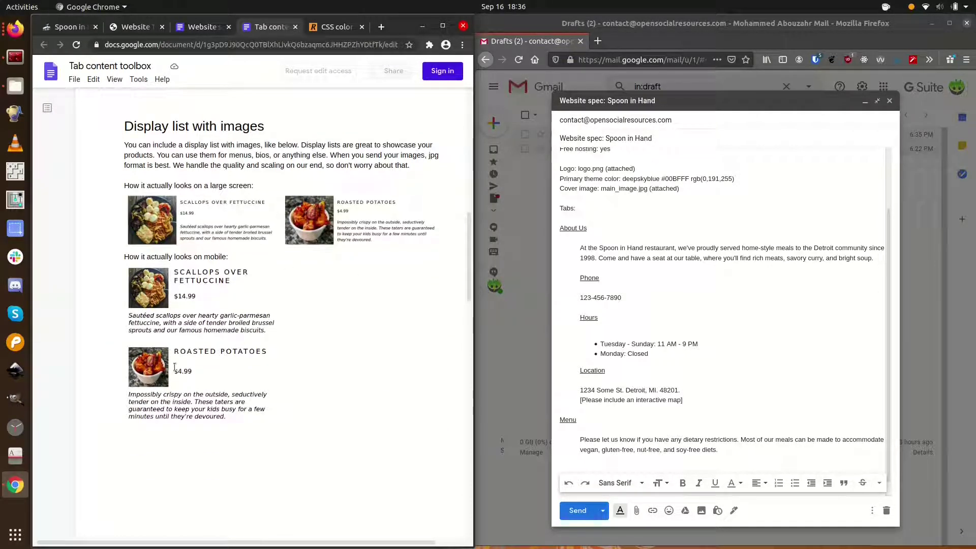
scroll(175, 367, "down", 5)
Step: Add an Appetizers heading with a bulleted Roasted potatoes item priced $4.99
key("alt+Tab")
type("Appetiz")
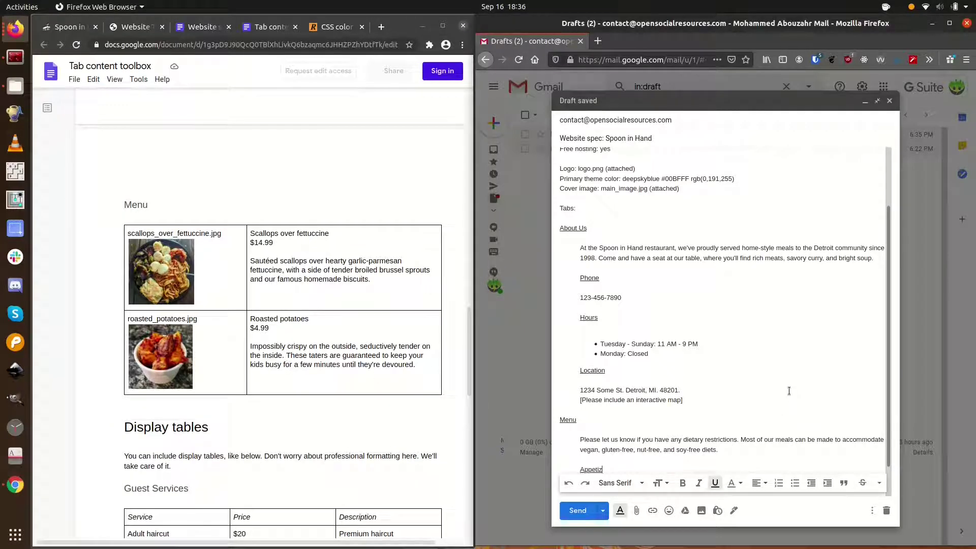
type("ers")
key("Return")
key("Return")
key("ctrl+u")
key("ctrl+shift+8")
type("Name: Roasted")
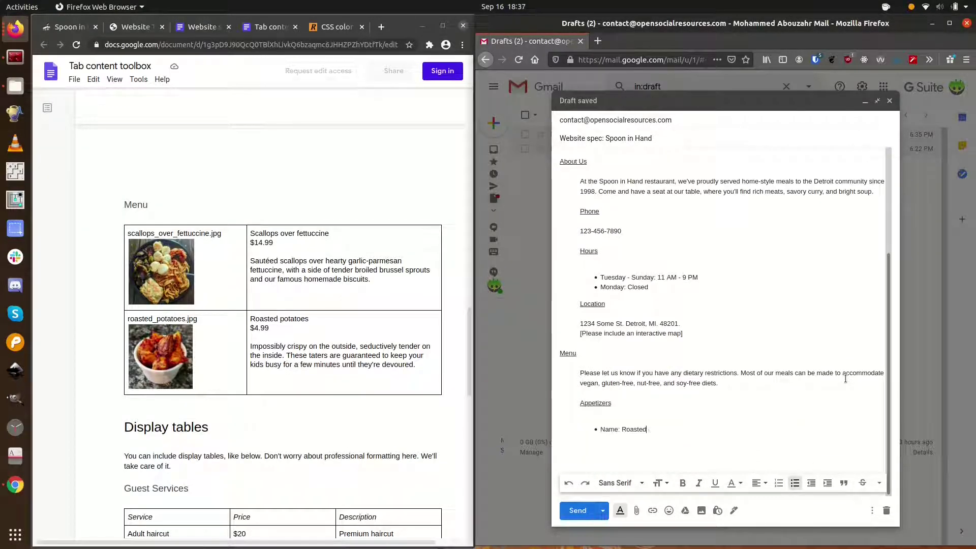
type(" potatoes")
key("Return")
type("Price: $4.99")
Step: Drop the Name/Price labels and add the potatoes description and 'roasted_potatoes.jpg (attached)' bullet
key("Up")
key("Home")
key("shift+ctrl+Right")
key("shift+ctrl+Right")
key("BackSpace")
key("Down")
key("Home")
key("shift+ctrl+Right")
key("shift+ctrl+Right")
key("BackSpace")
key("End")
key("Return")
type("Impossib")
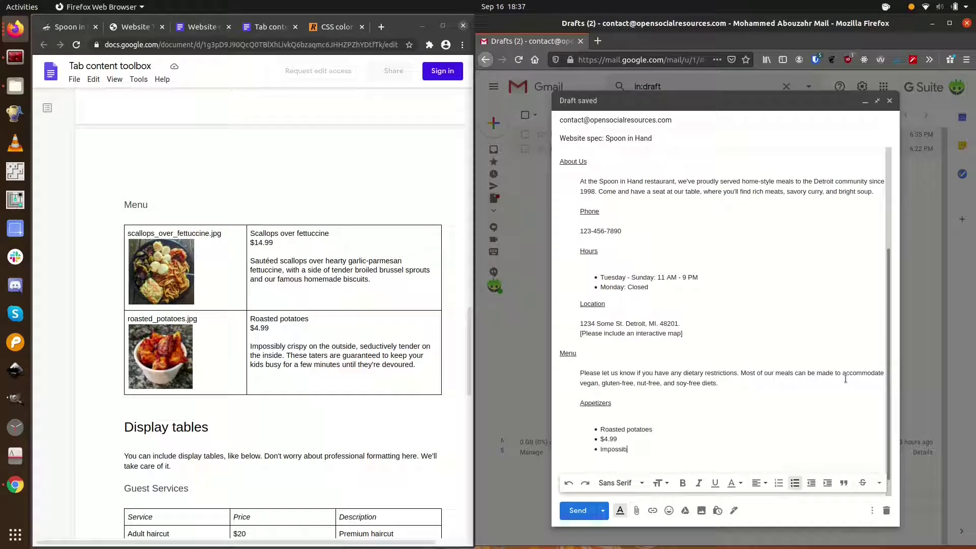
type("ly crispy on the outside, seductively tender on the inside. These taters are guaranteed to keep our kids busy for a few minutes ")
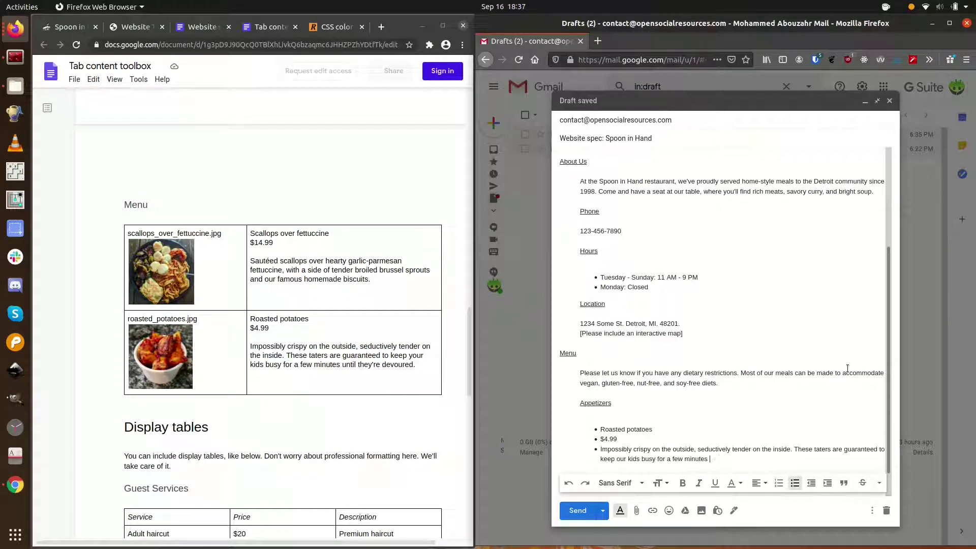
type("until they're devoured.")
key("Return")
type("roasted_potatoes.jpg (attached)")
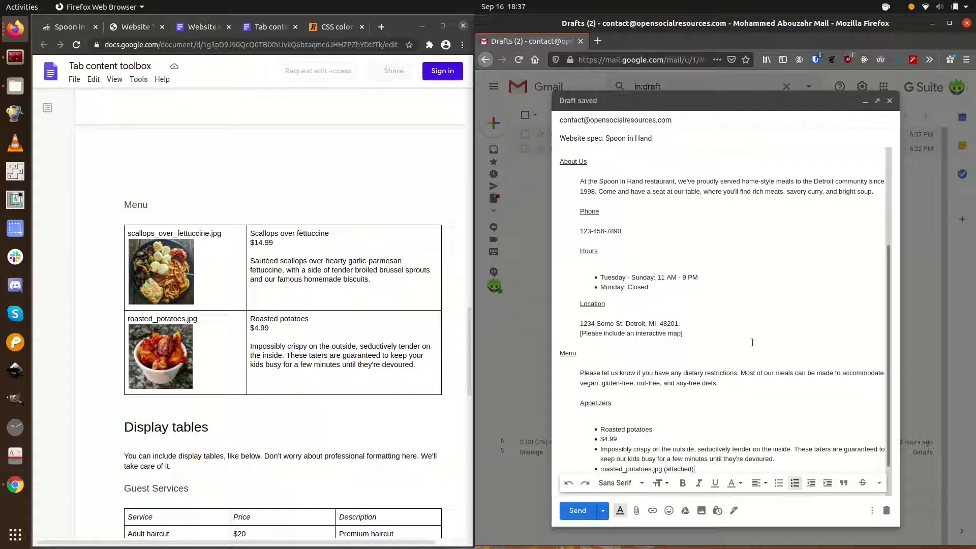
Step: Nest the potato details under Roasted potatoes and add a top-level '...' bullet
scroll(752, 343, "down", 1)
key("shift+Up")
key("shift+Up")
key("shift+Up")
key("shift+Home")
key("Tab")
key("End")
key("Return")
key("shift+Tab")
type("...")
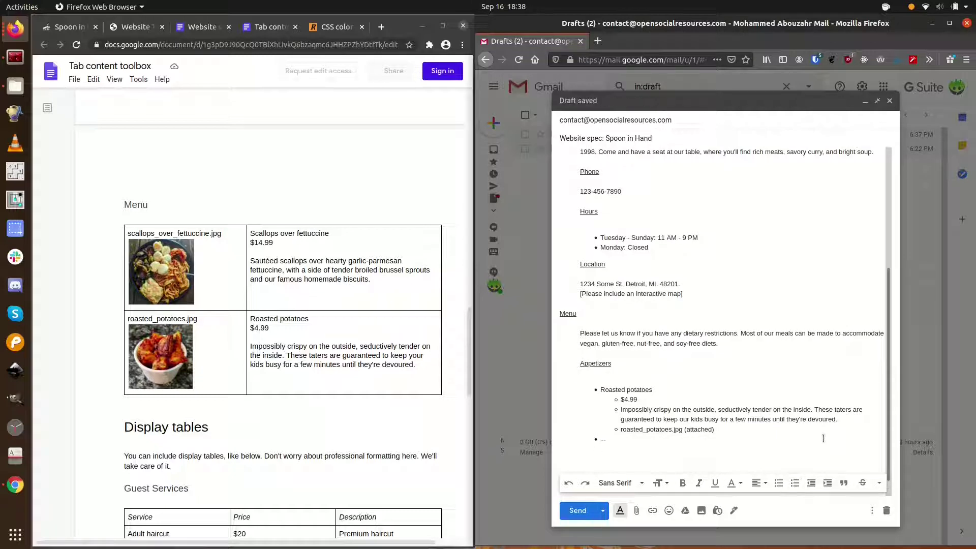
Step: Add an underlined Entrees heading with a bulleted Chicken kebob and curry item at $14.99
key("Return")
key("Return")
key("ctrl+u")
type("Entrees")
key("ctrl+u")
key("Return")
key("Return")
key("ctrl+shift+8")
type("Chicken kebob and curry")
key("shift+Home")
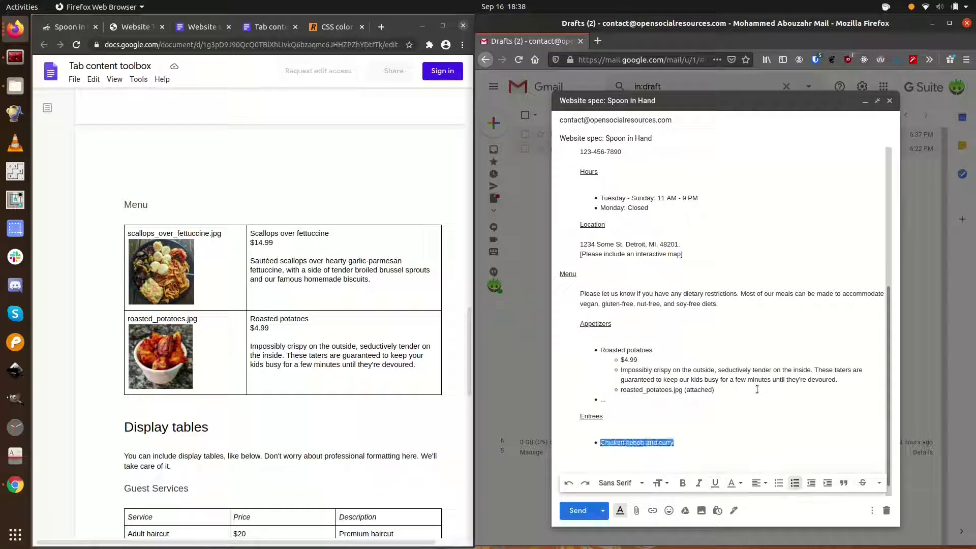
key("End")
key("Return")
type("$14.99")
Step: Add the curry description and 'chicken_kebob_and_curry.jpg (attached)', nesting the details under the dish
key("Return")
type("Tender, buttery chicken and roasted vegeta")
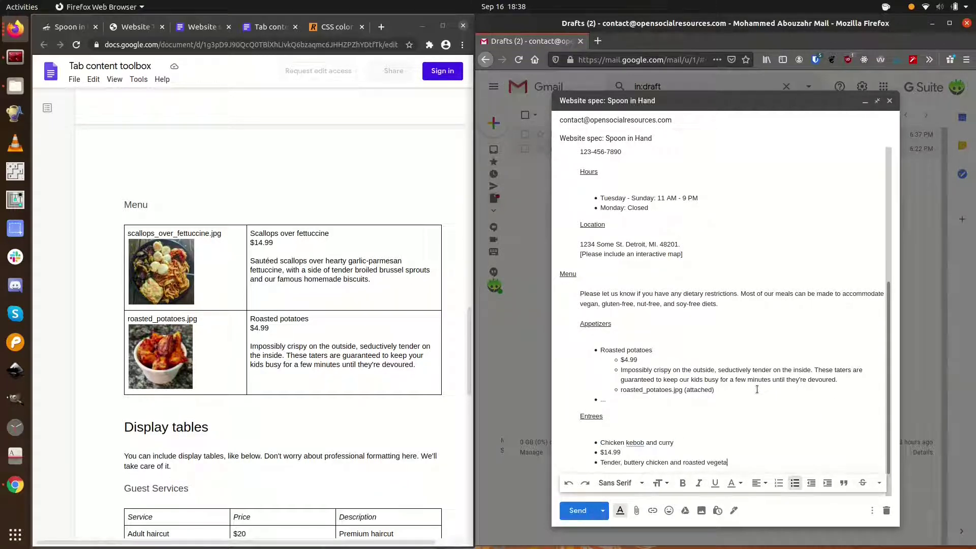
type("bles served with black rice and a rich curry.")
key("Return")
type("chicken_kebob_and_curry.jpg (att")
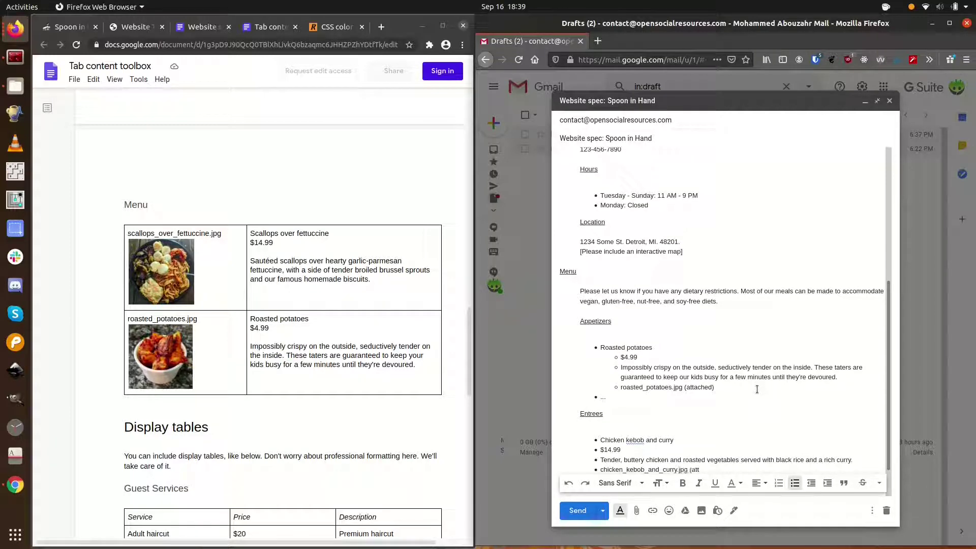
type("ached)")
key("shift+Up")
key("shift+Up")
key("shift+Home")
key("Tab")
key("Return")
key("shift+Tab")
Step: Bring the Website spec template document forward in the browser
type("...")
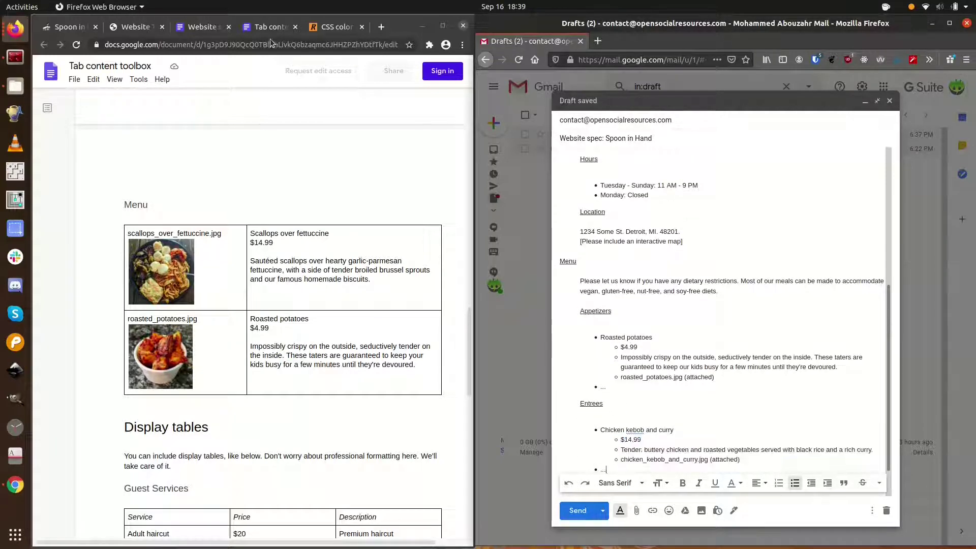
left_click(271, 31)
left_click(202, 27)
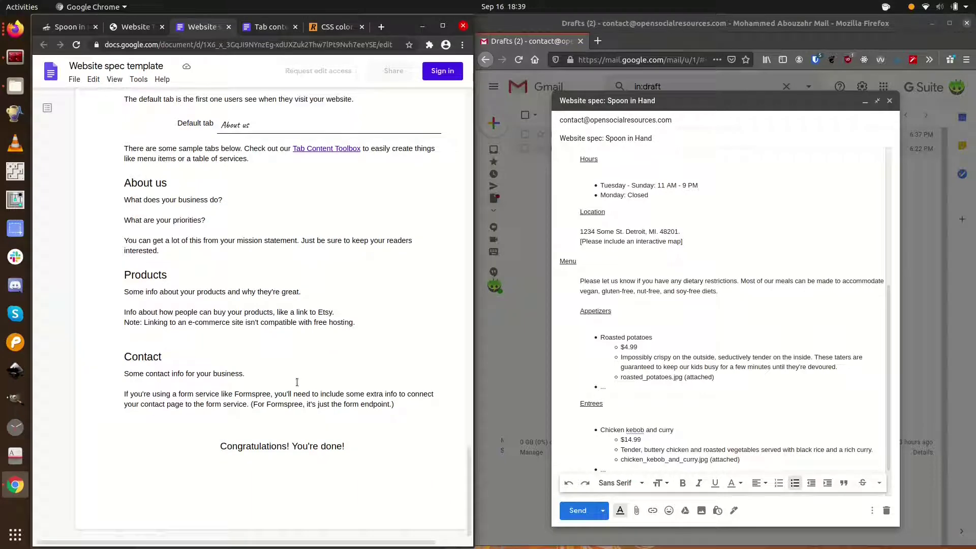
scroll(304, 384, "up", 1)
Step: Attach all eight images from the Desktop website folder, including logo.png and main_image.jpg, to the draft
left_click(636, 510)
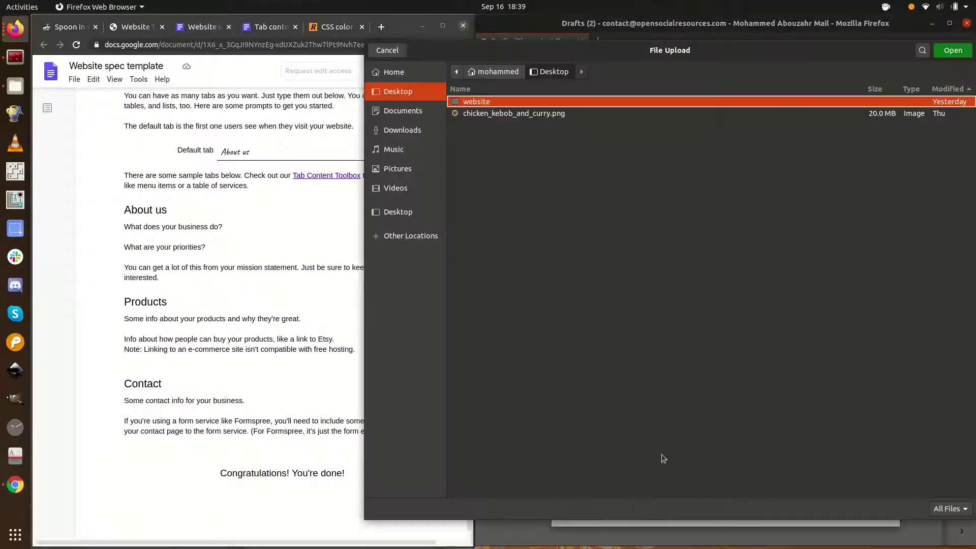
double_click(482, 102)
key("ctrl+a")
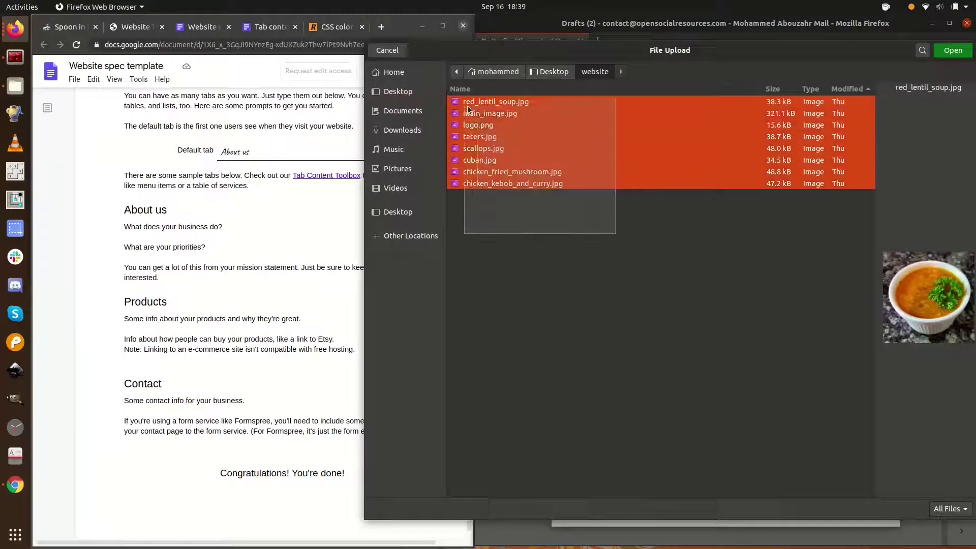
left_click(953, 50)
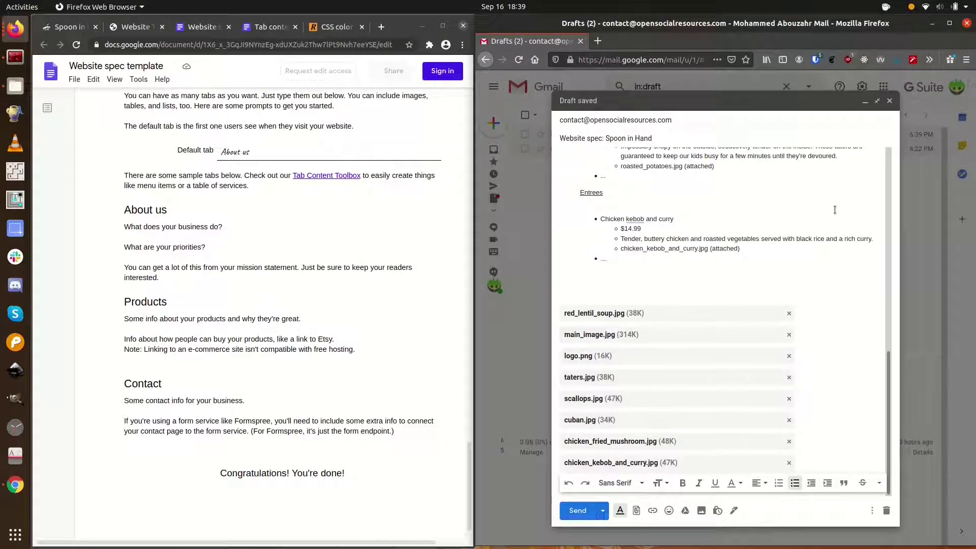
scroll(858, 297, "up", 10)
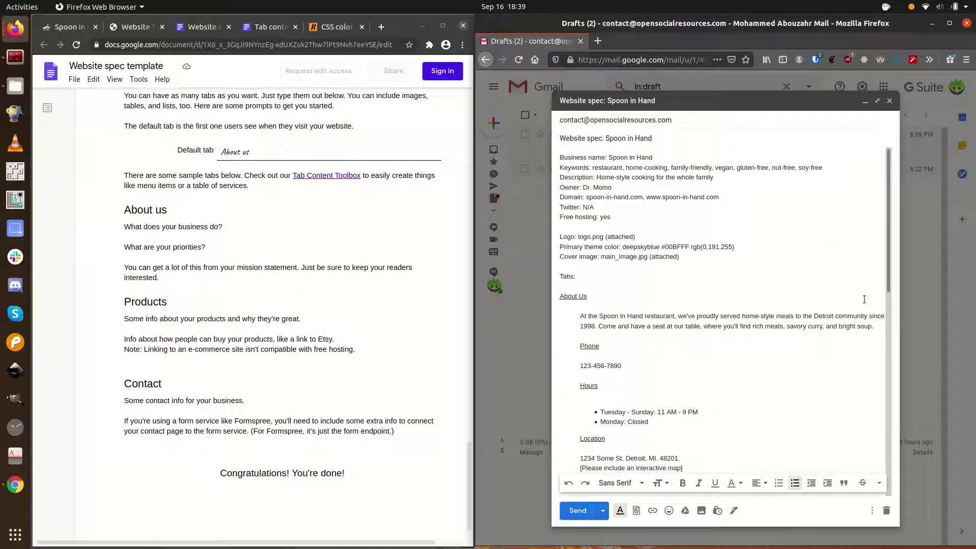
left_click(71, 27)
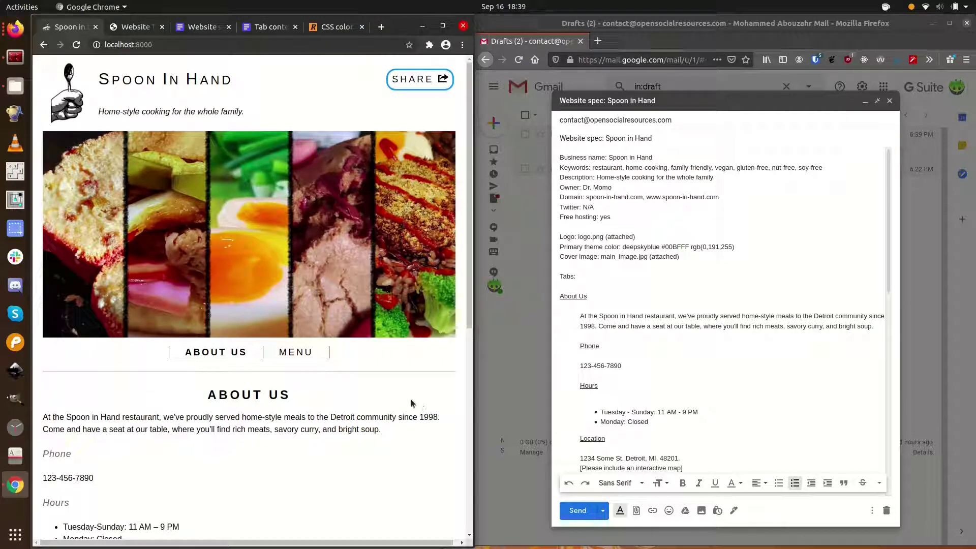
Step: Review the About Us page and map, then view the Menu with Roasted Potatoes, Red Lentil Soup, Chicken Kebob
scroll(402, 397, "down", 3)
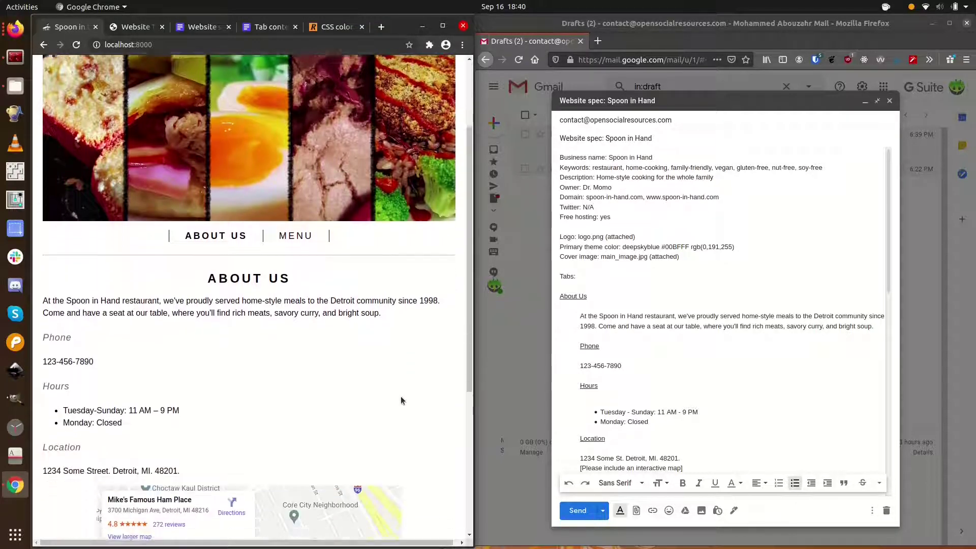
scroll(408, 386, "down", 4)
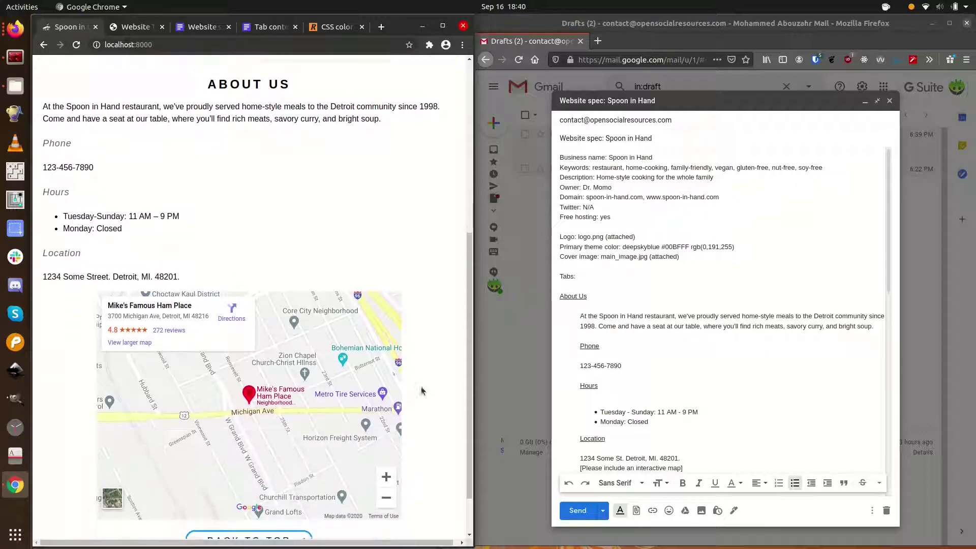
scroll(433, 386, "down", 1)
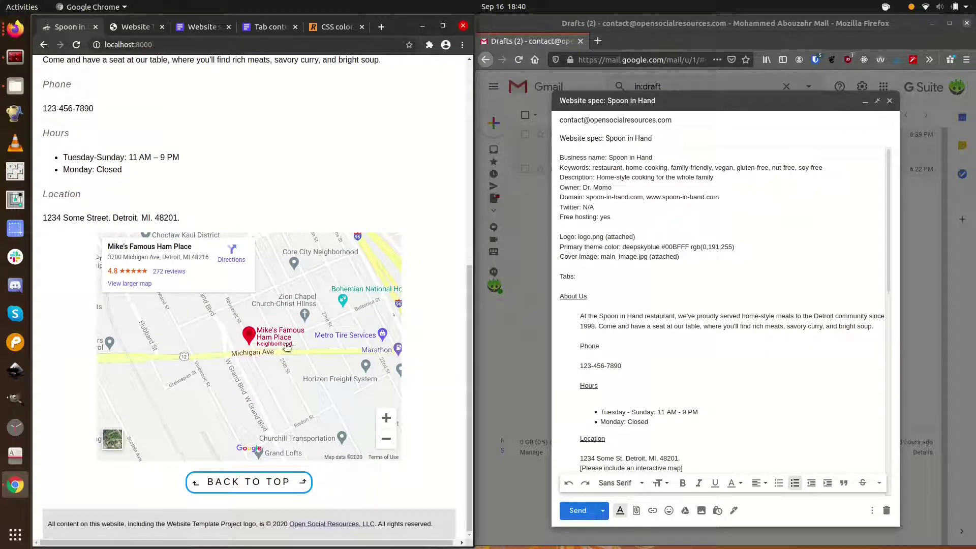
left_click_drag(287, 347, 283, 345)
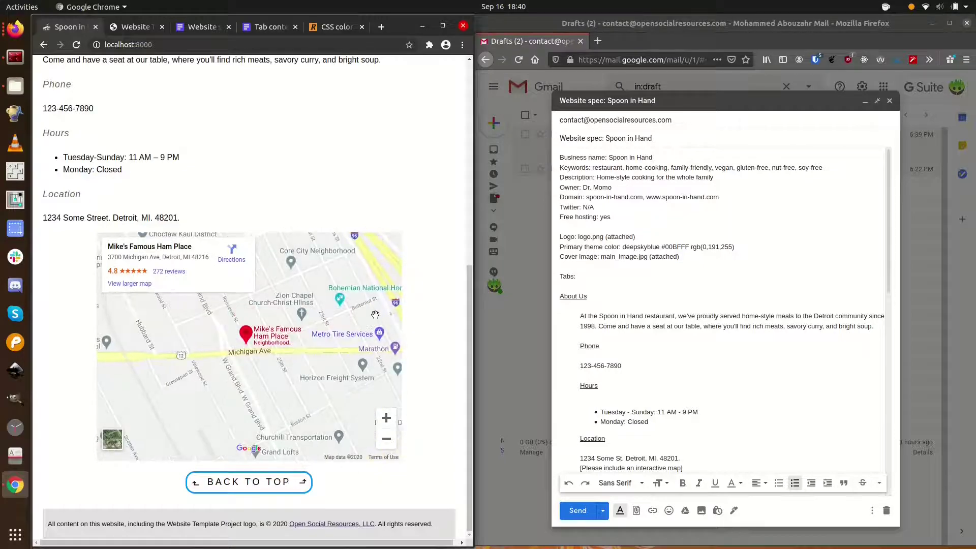
scroll(387, 310, "up", 10)
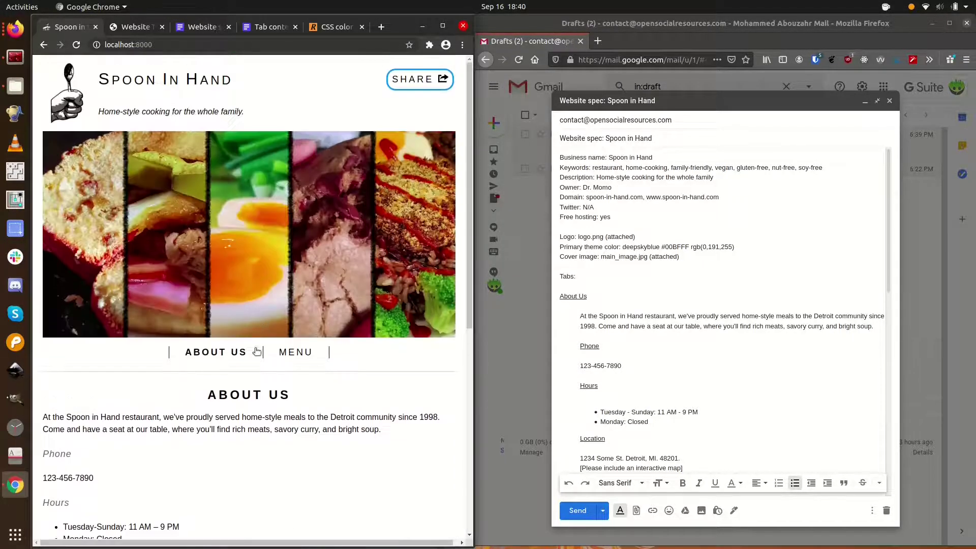
left_click(291, 344)
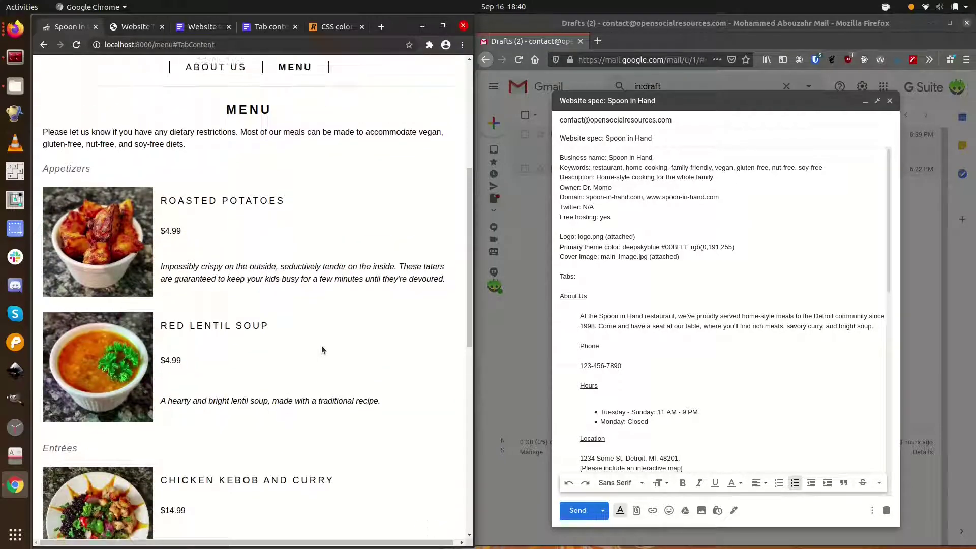
scroll(325, 344, "down", 3)
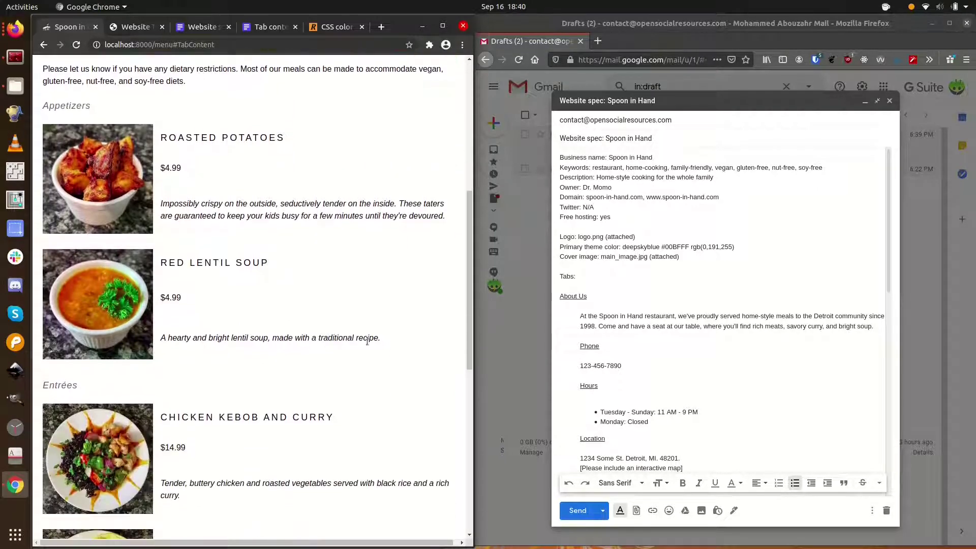
Step: Maximize Chrome and return to the Website Template Project's Getting Started section with the spec form link
left_click(443, 26)
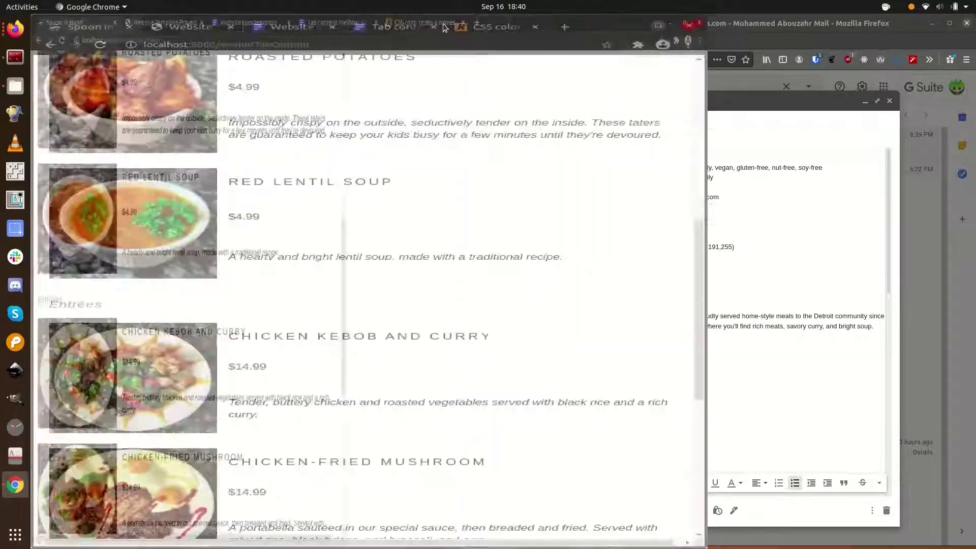
scroll(755, 346, "down", 1)
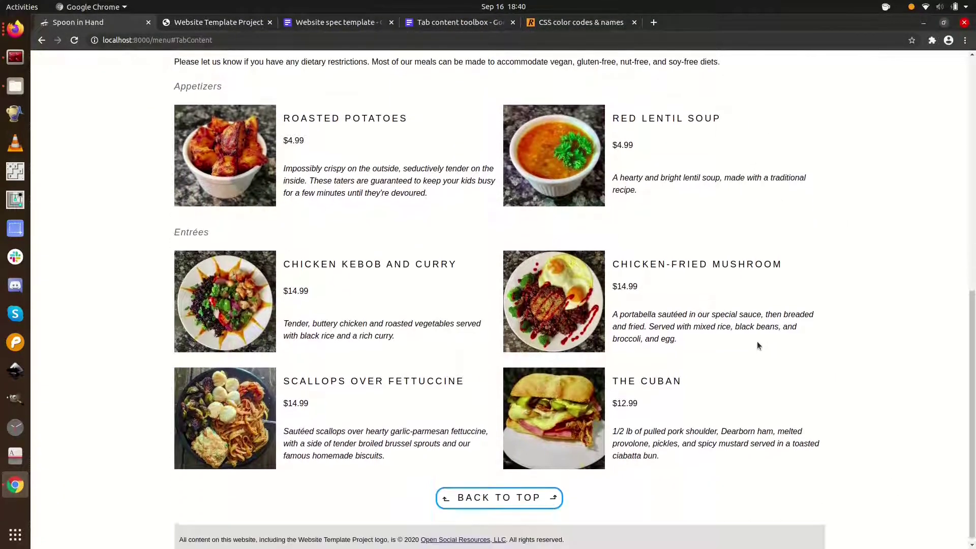
scroll(762, 343, "up", 3)
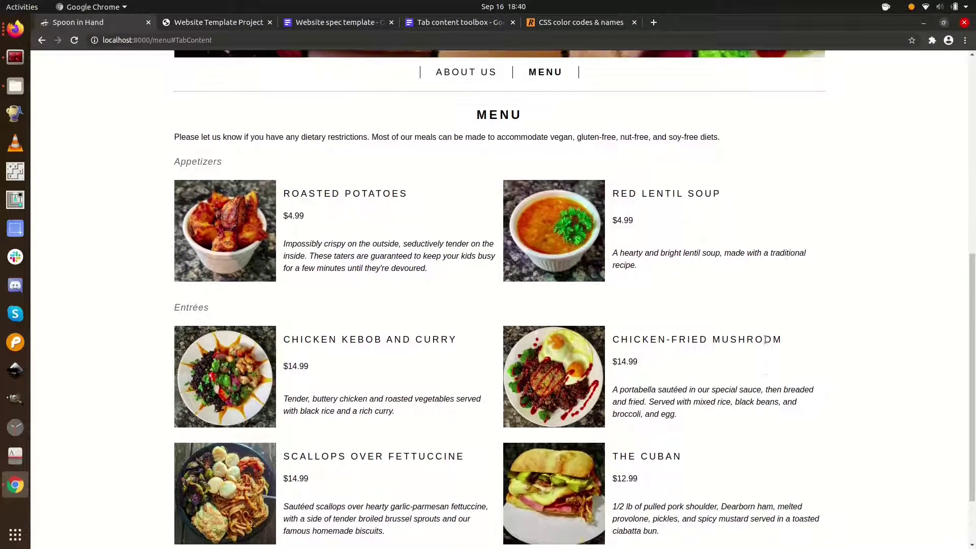
scroll(770, 342, "up", 5)
scroll(770, 342, "up", 4)
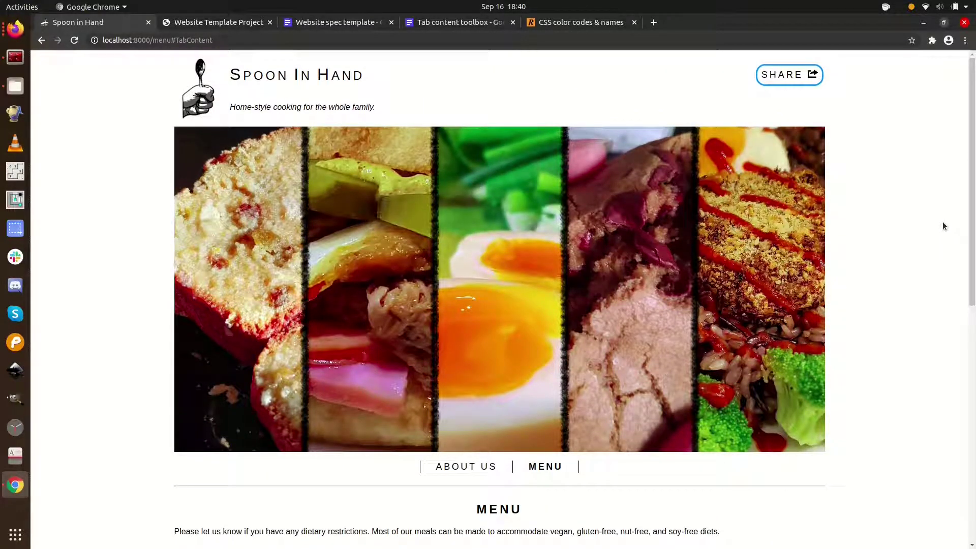
left_click(215, 23)
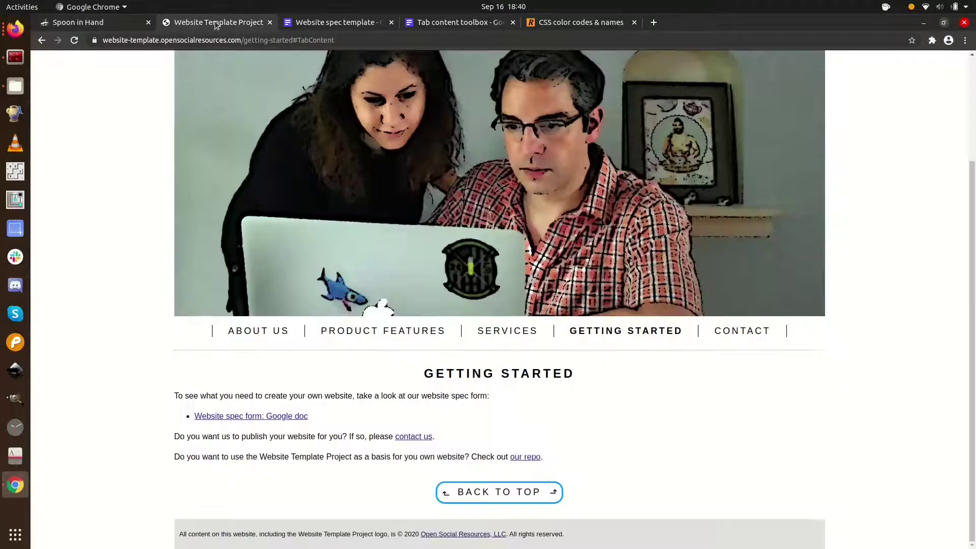
scroll(111, 176, "up", 3)
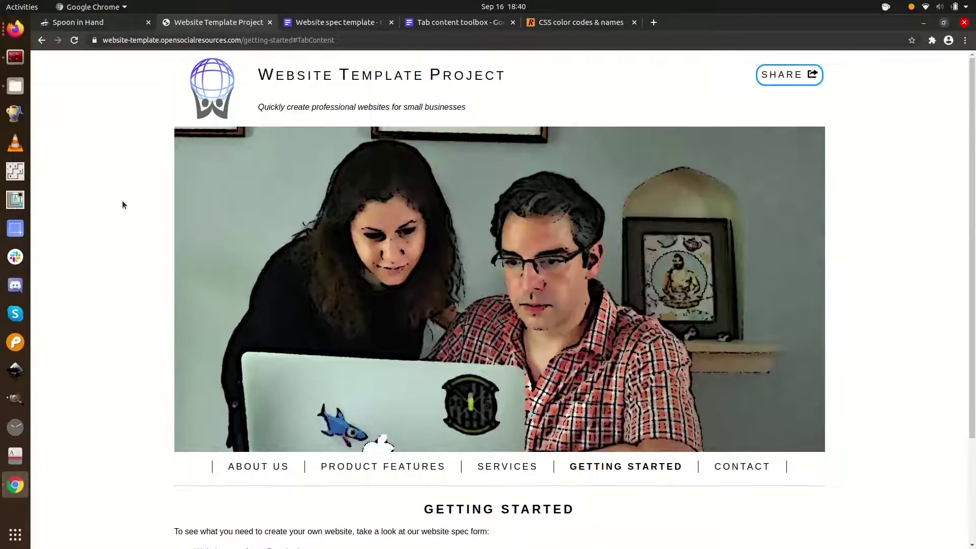